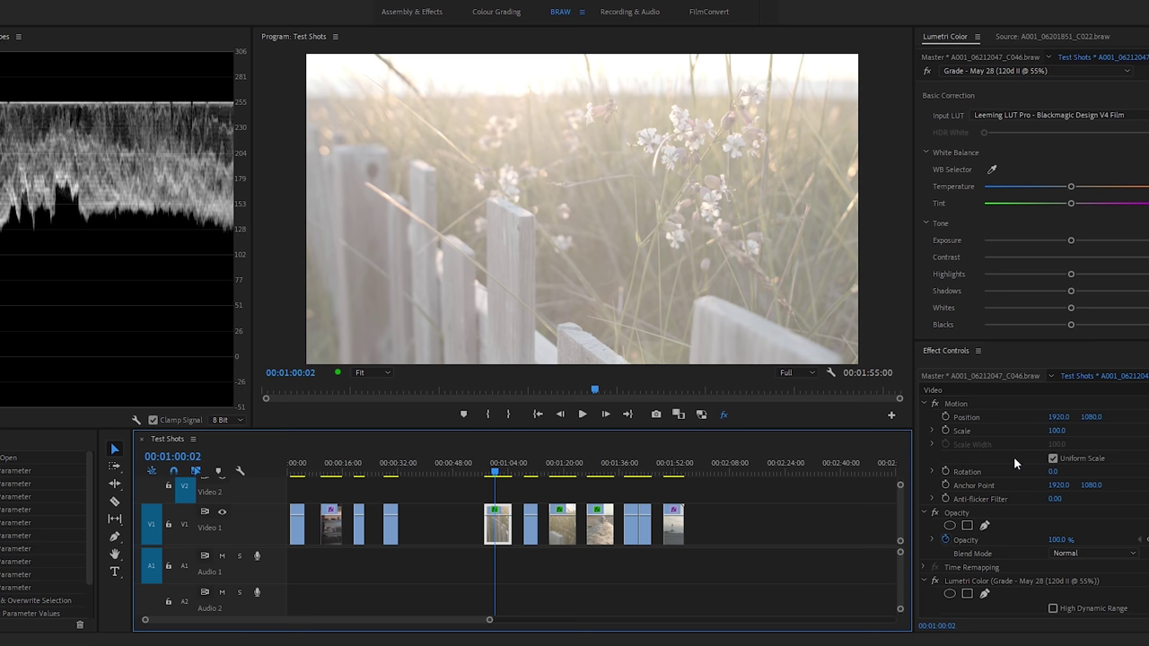
# Nudge the playhead later in the fence clip and bring up its source BRAW decoding settings
pyautogui.click(497, 467)
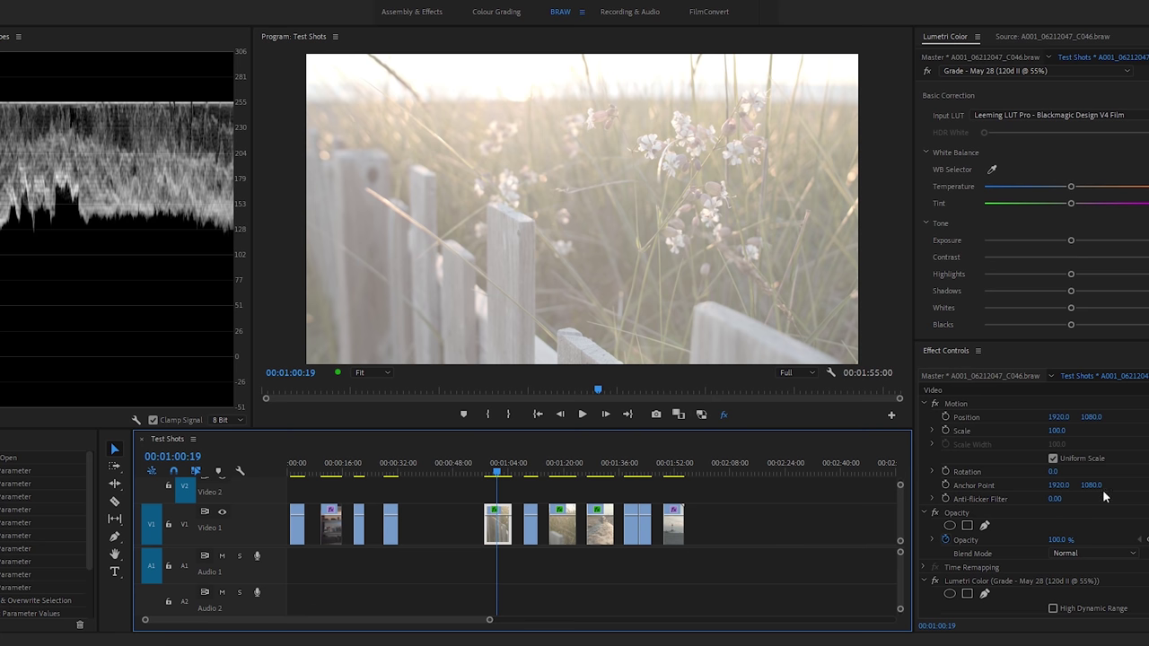
pyautogui.scroll(-2, 933, 536)
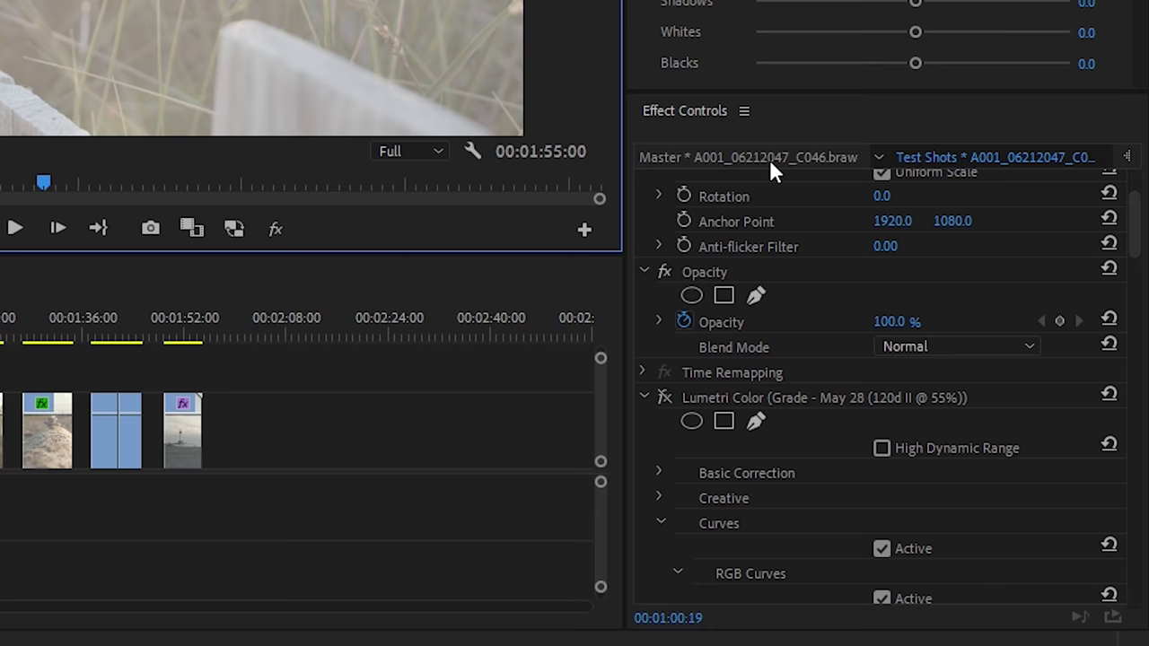
pyautogui.click(769, 159)
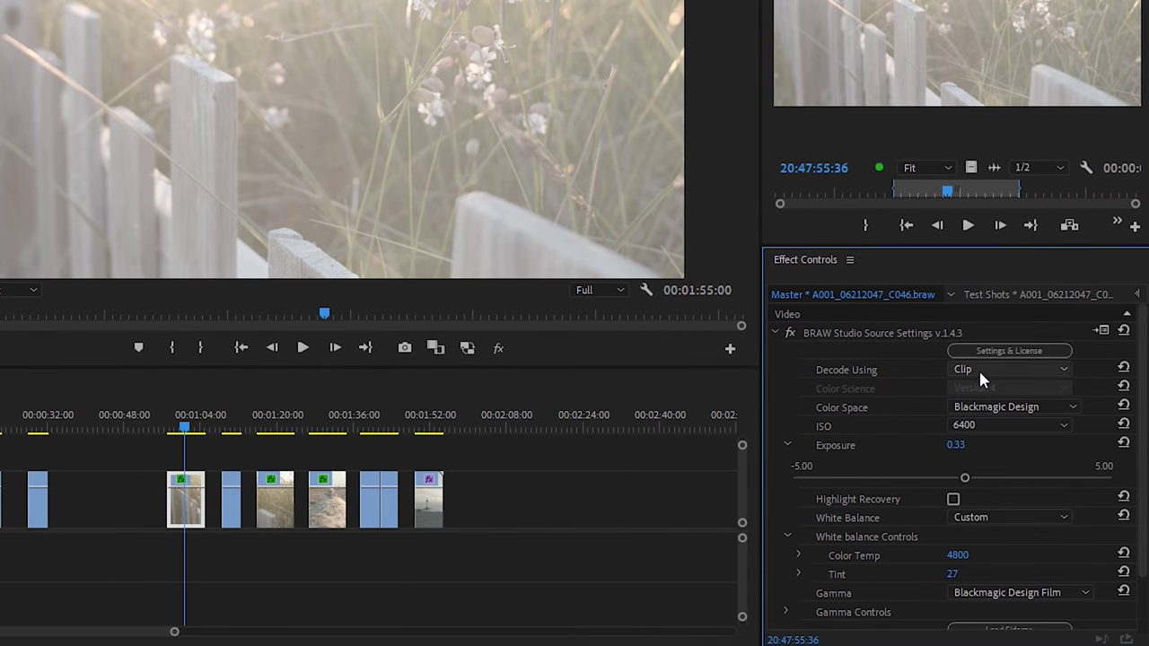
# Switch the fence clip's decoding to BRAW Default, then back to Clip at ISO 3200, 5500/10
pyautogui.click(986, 372)
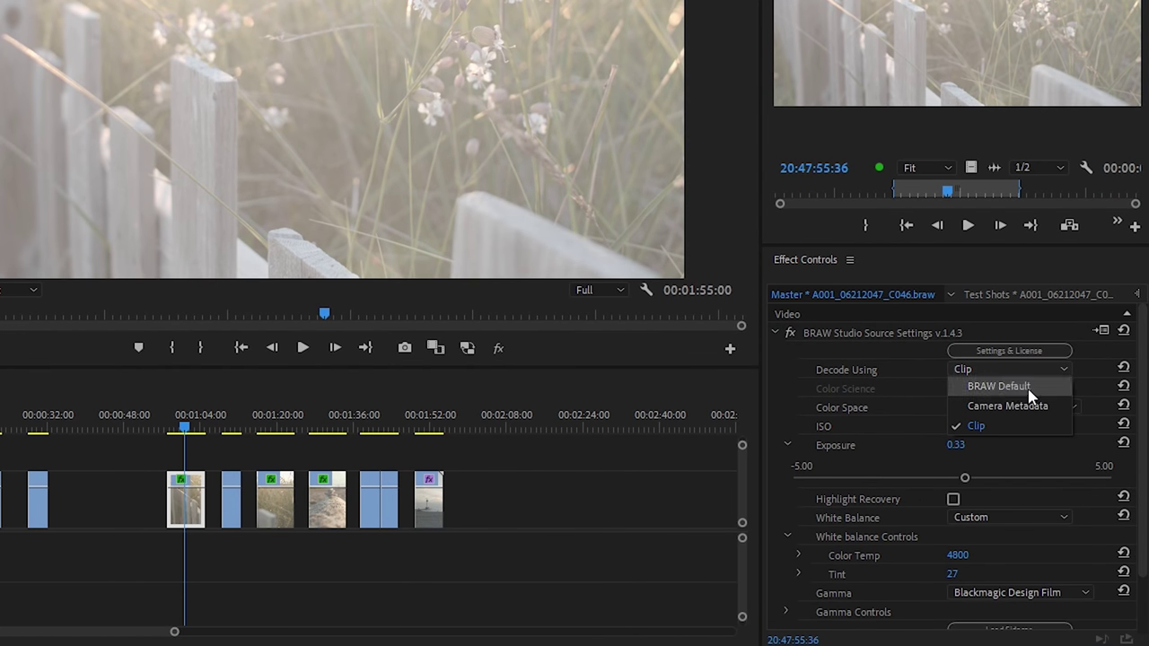
pyautogui.click(999, 387)
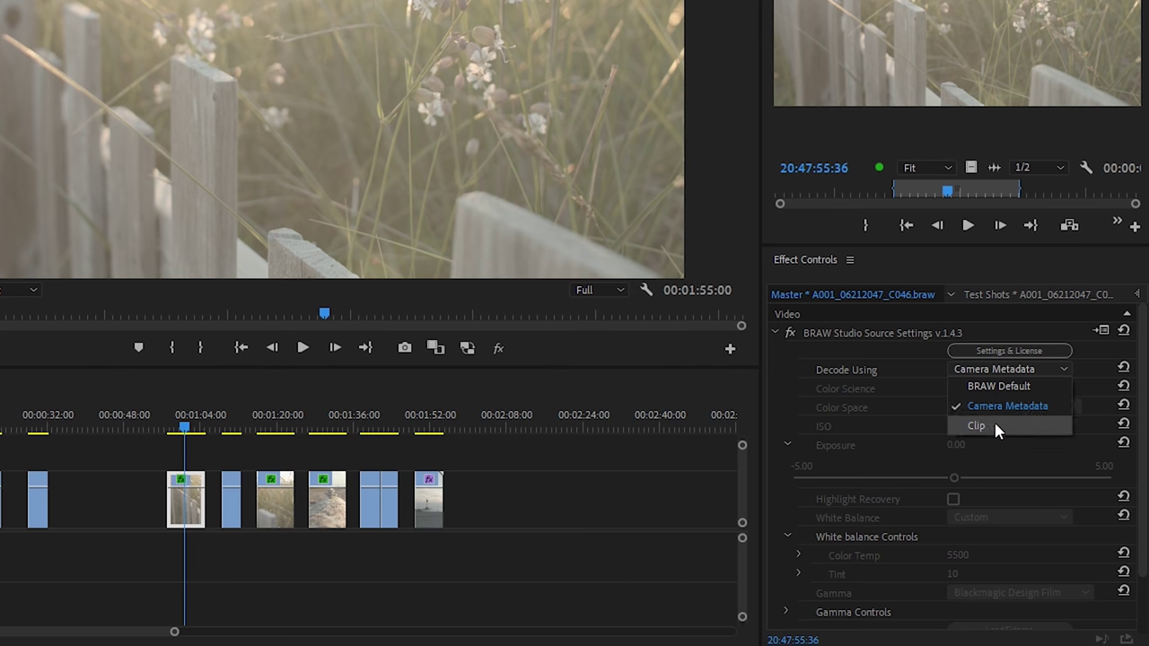
pyautogui.click(994, 419)
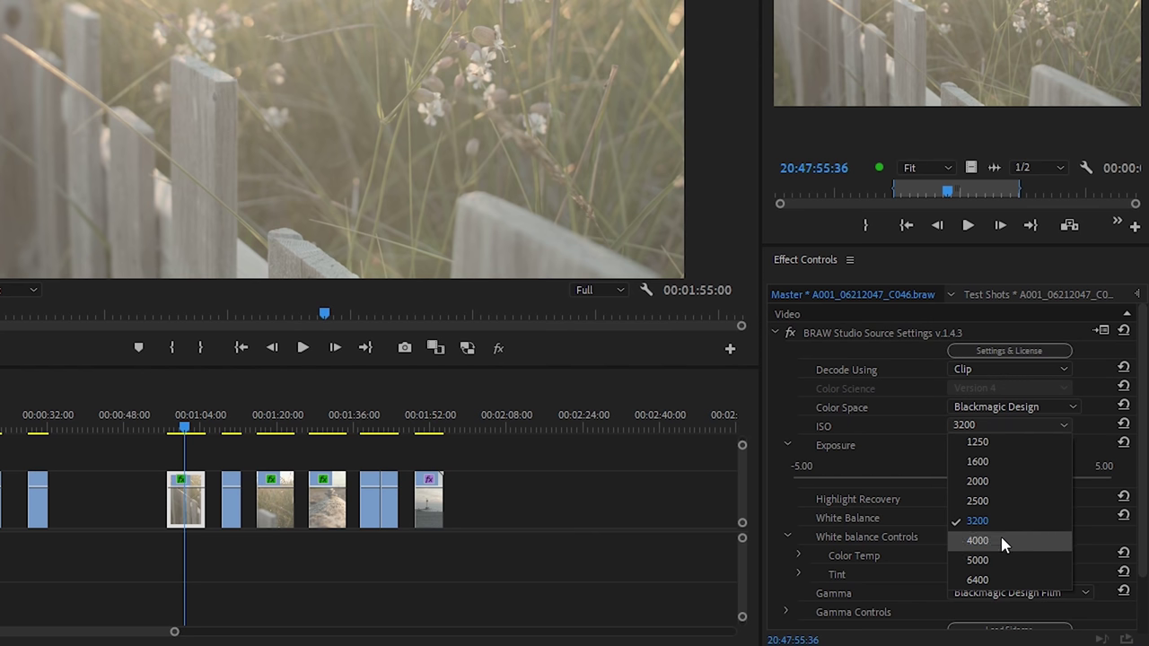
# Set the fence clip's ISO to 2000 and the lighthouse beach clip C055's ISO to 4000
pyautogui.click(994, 481)
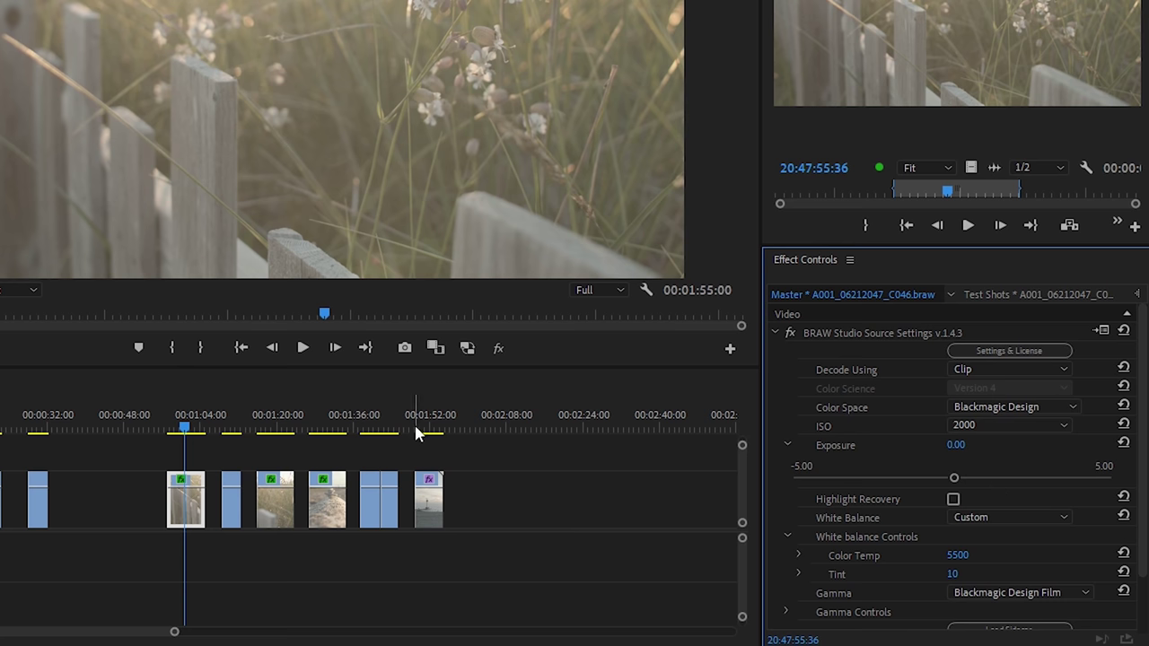
pyautogui.click(369, 429)
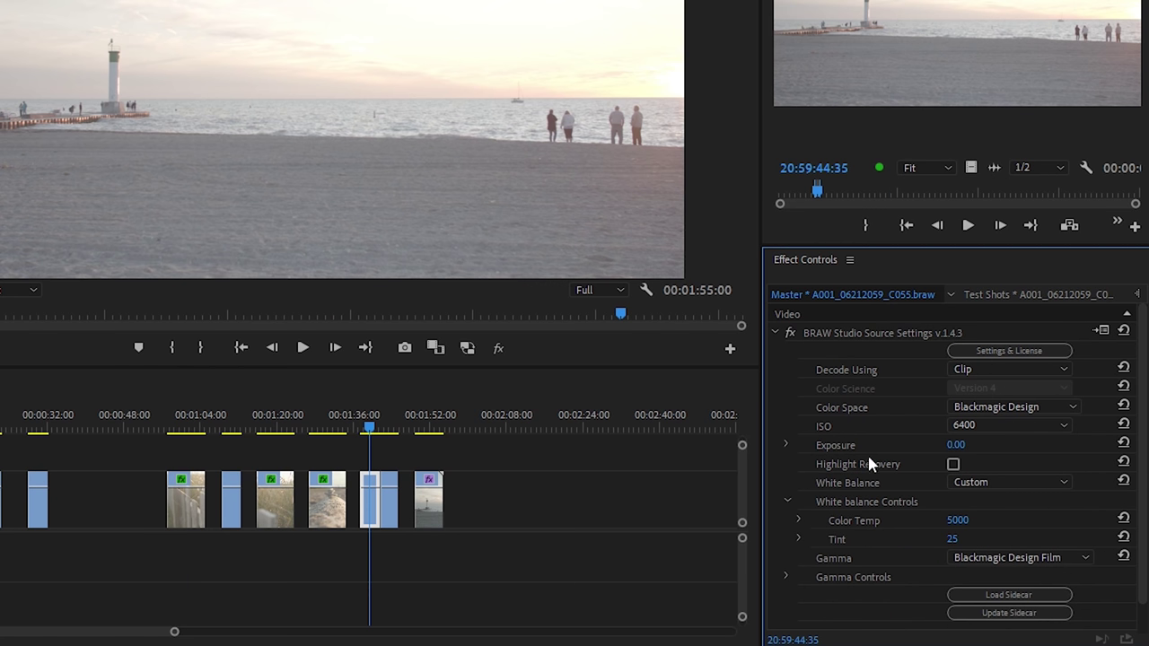
pyautogui.click(1000, 423)
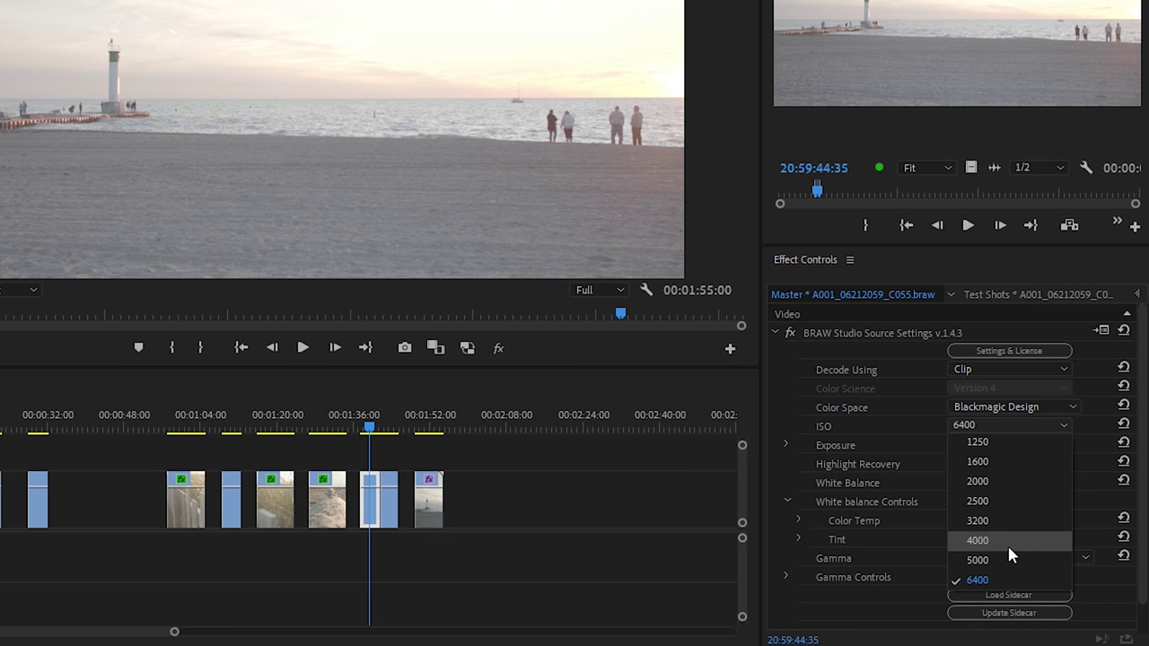
pyautogui.press('Up')
pyautogui.press('Return')
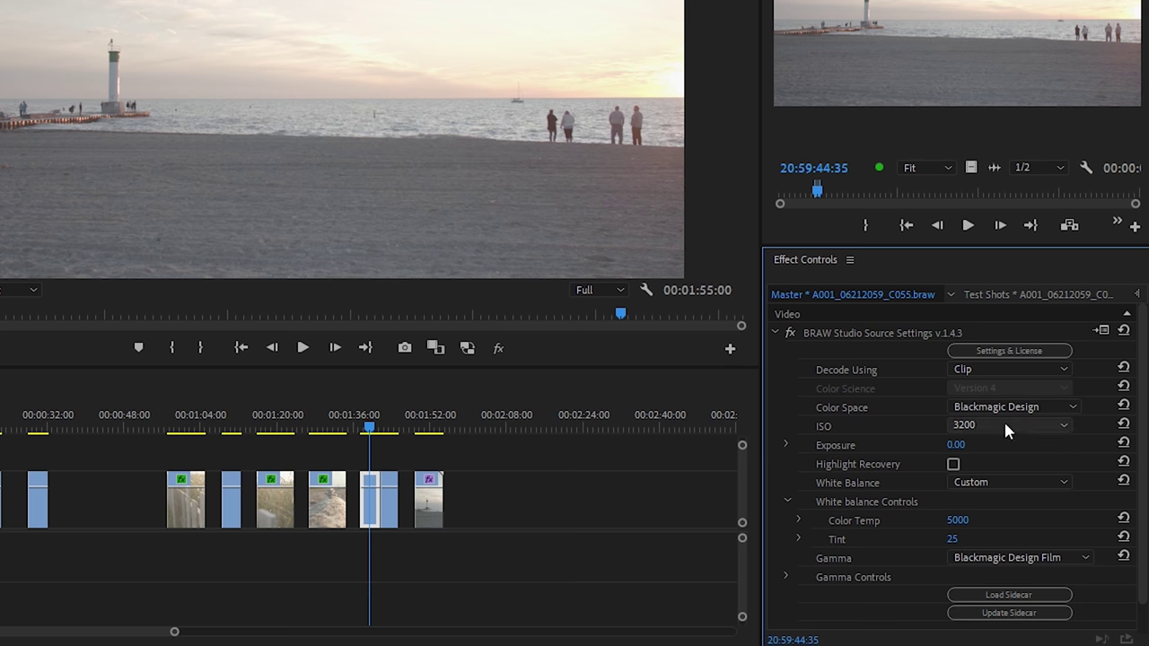
pyautogui.click(1004, 422)
pyautogui.click(1009, 544)
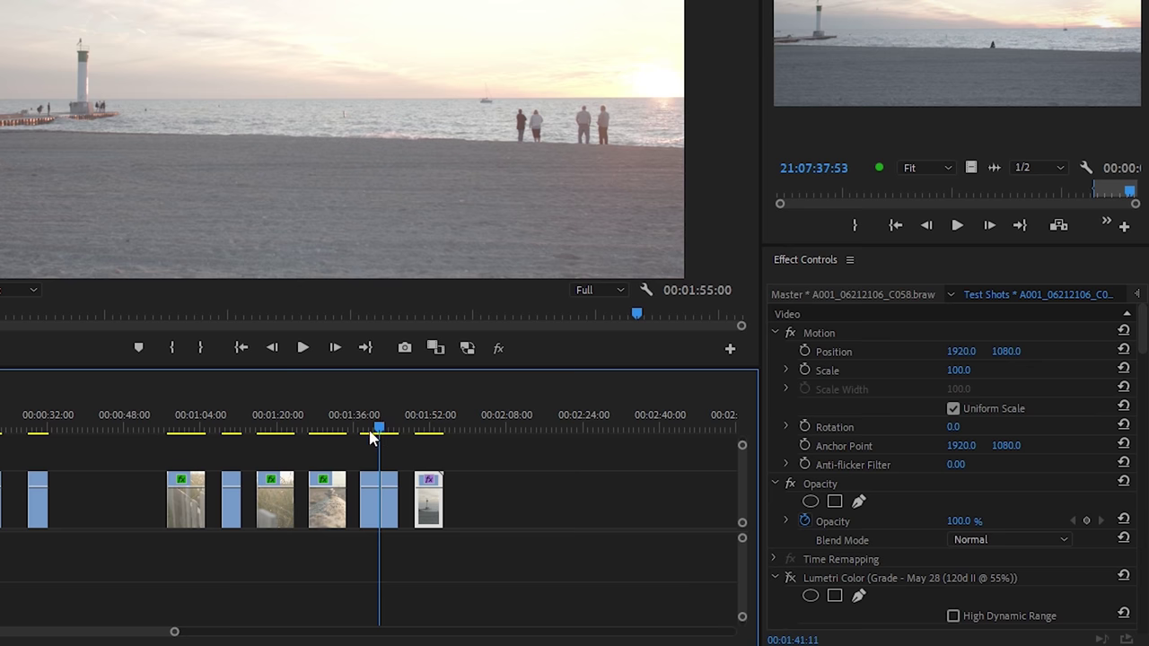
# Select the pebble beach clip C044 and lower its ISO from 6400 through 3200 to 1600
pyautogui.click(337, 426)
pyautogui.click(332, 515)
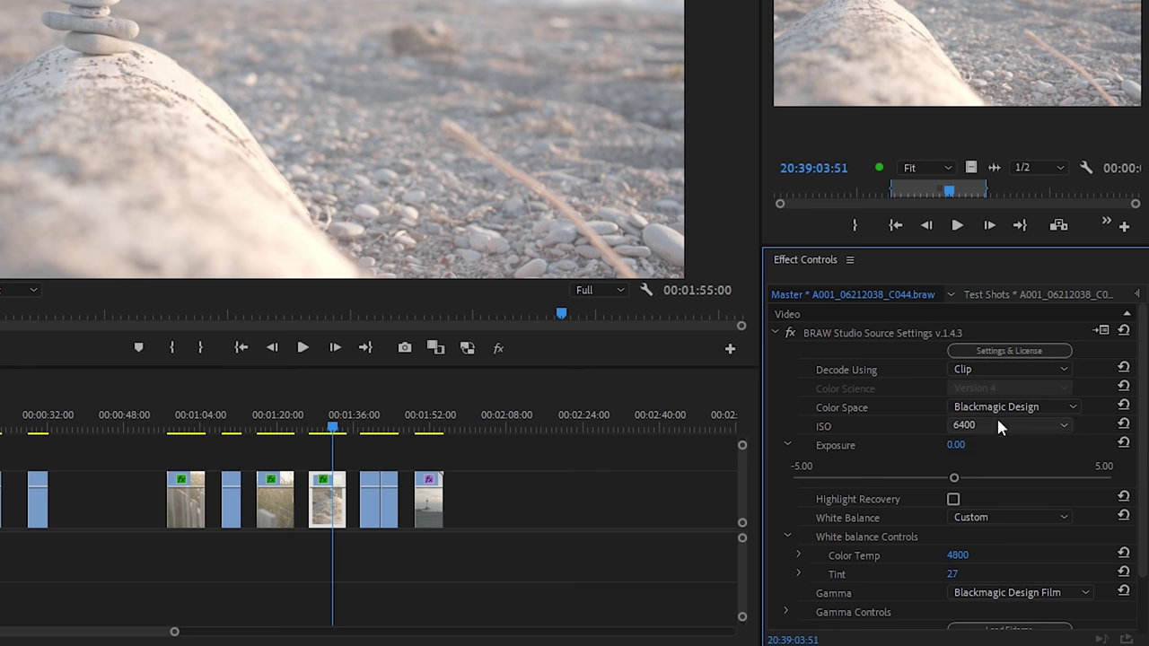
pyautogui.click(1010, 425)
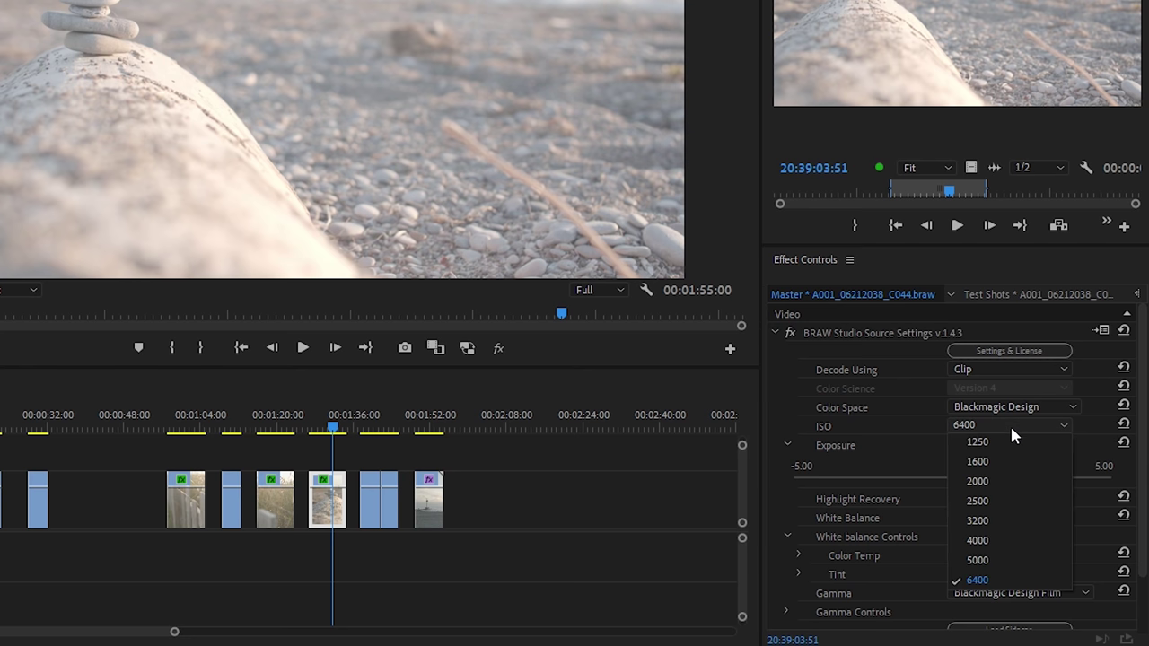
pyautogui.click(992, 459)
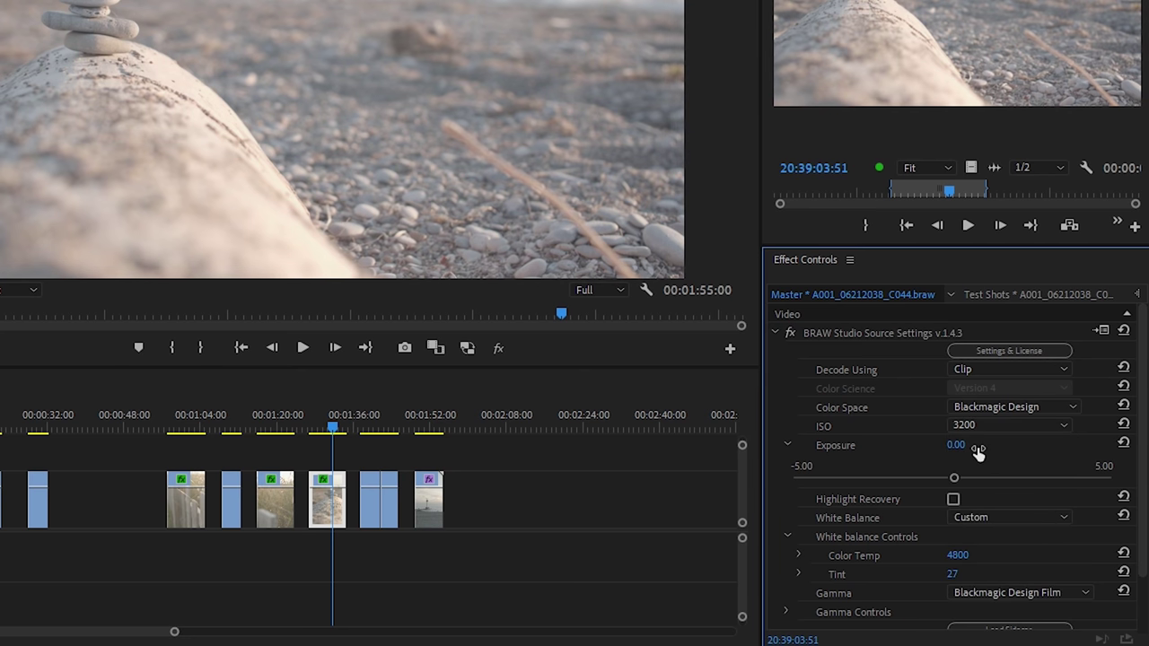
pyautogui.click(990, 427)
pyautogui.click(999, 464)
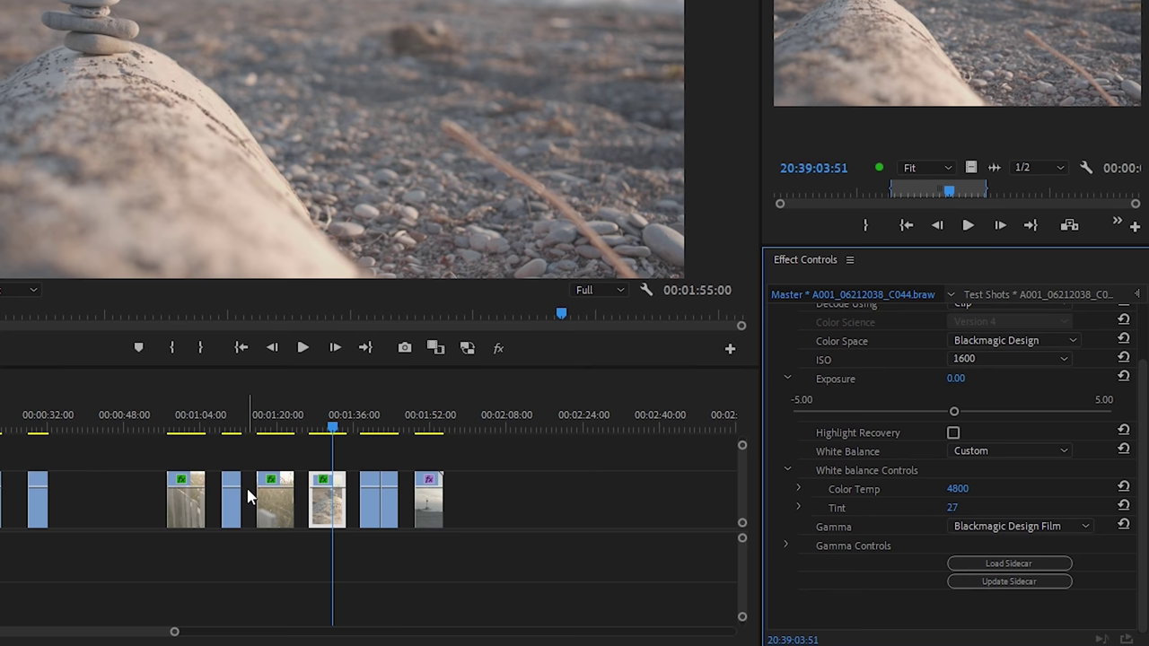
# Review the pebble clip's white balance presets, keeping Custom white balance
pyautogui.click(983, 452)
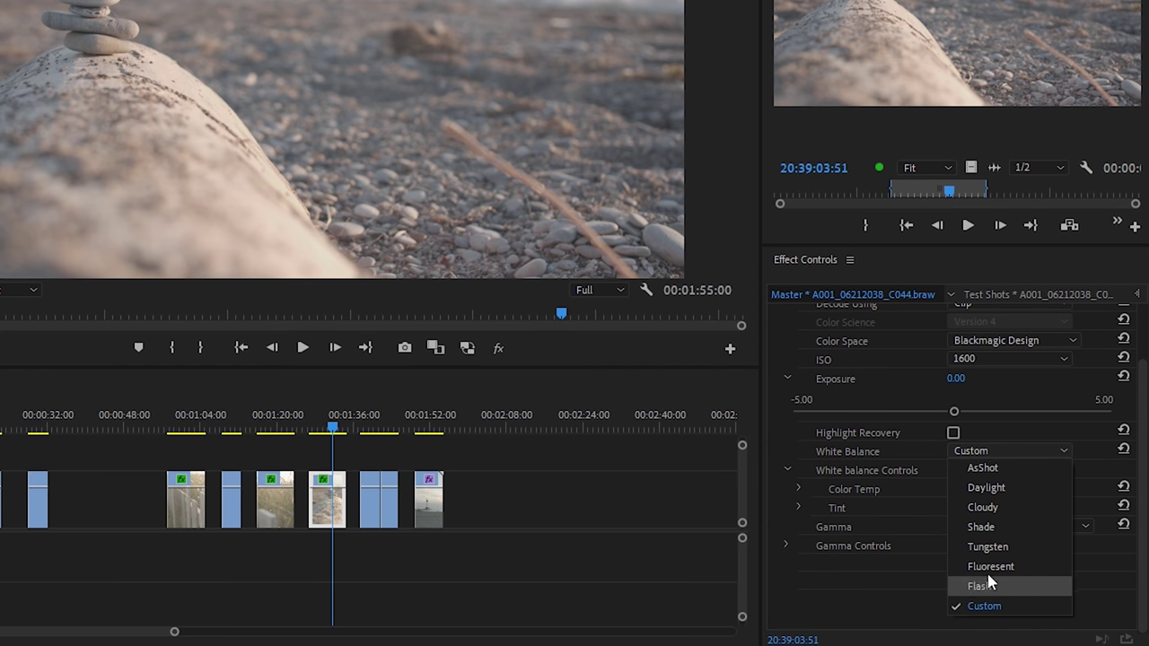
pyautogui.click(998, 451)
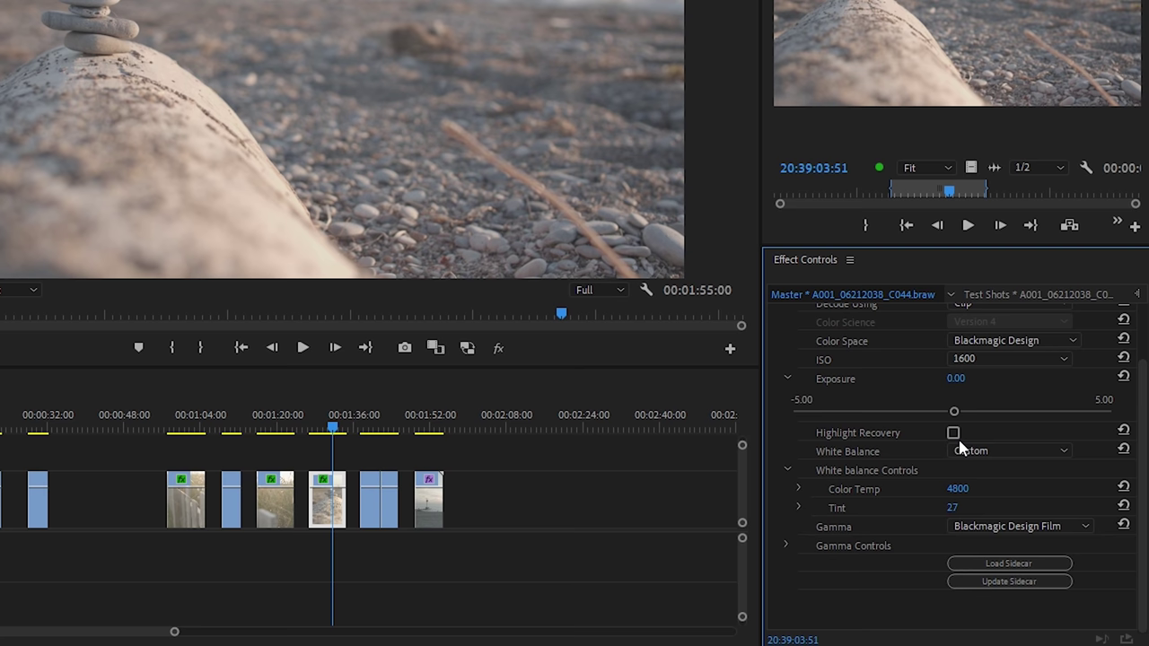
pyautogui.scroll(1, 1142, 396)
# Review the gamma curves, keep Blackmagic Design Film, and expand Gamma Controls
pyautogui.click(1034, 527)
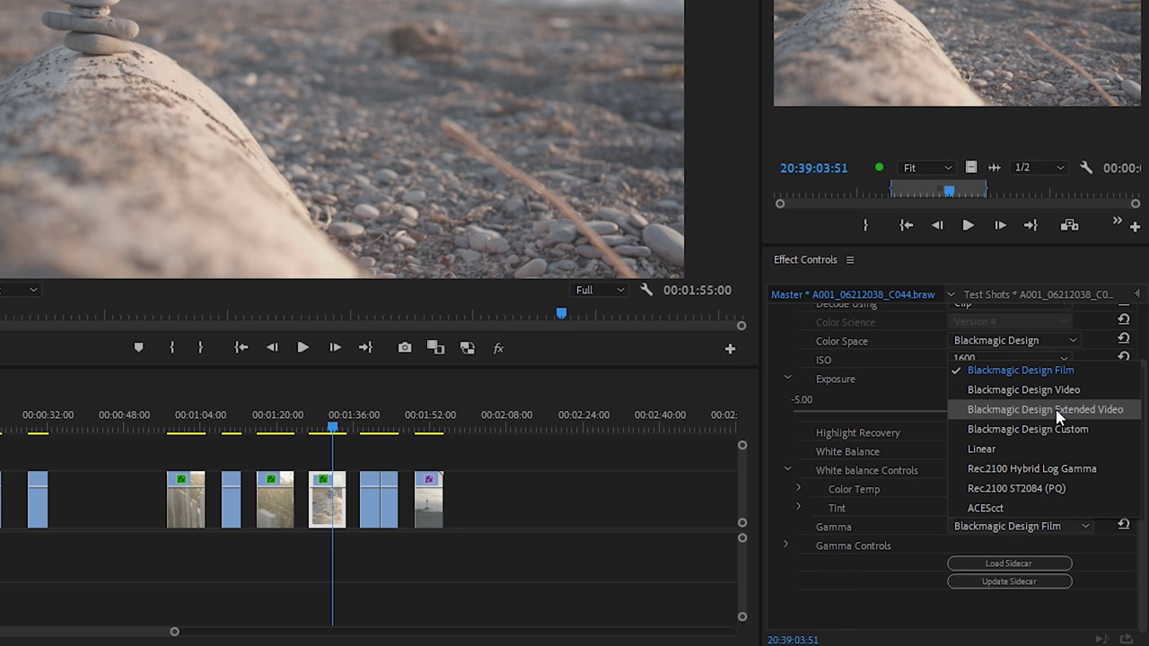
pyautogui.click(1021, 370)
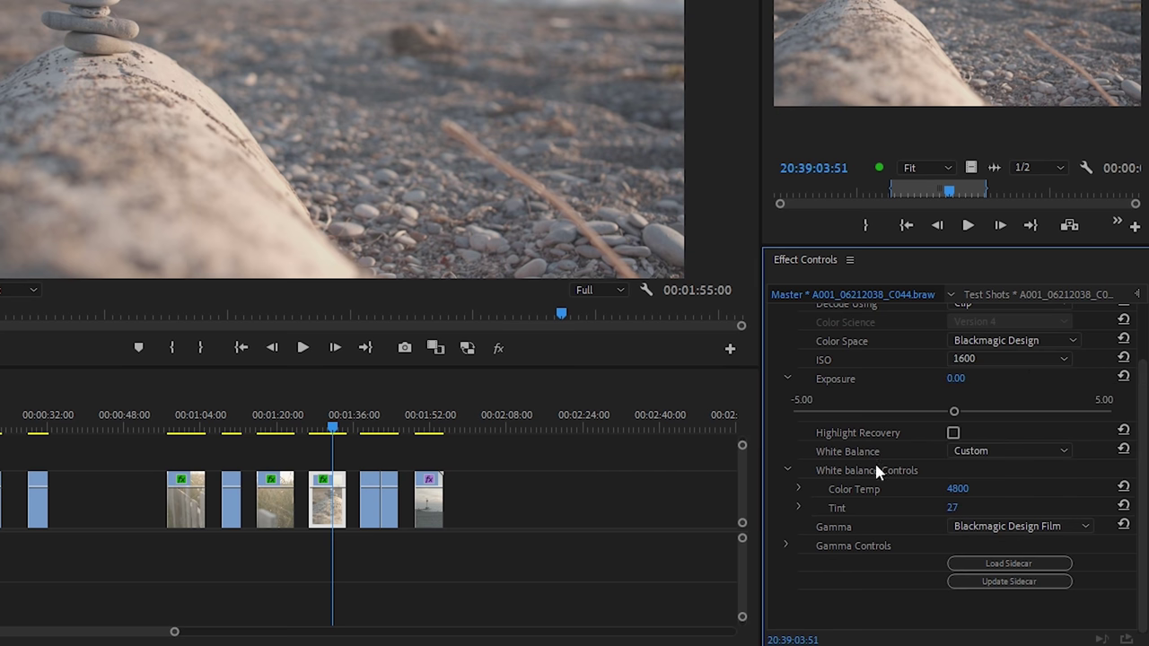
pyautogui.click(997, 527)
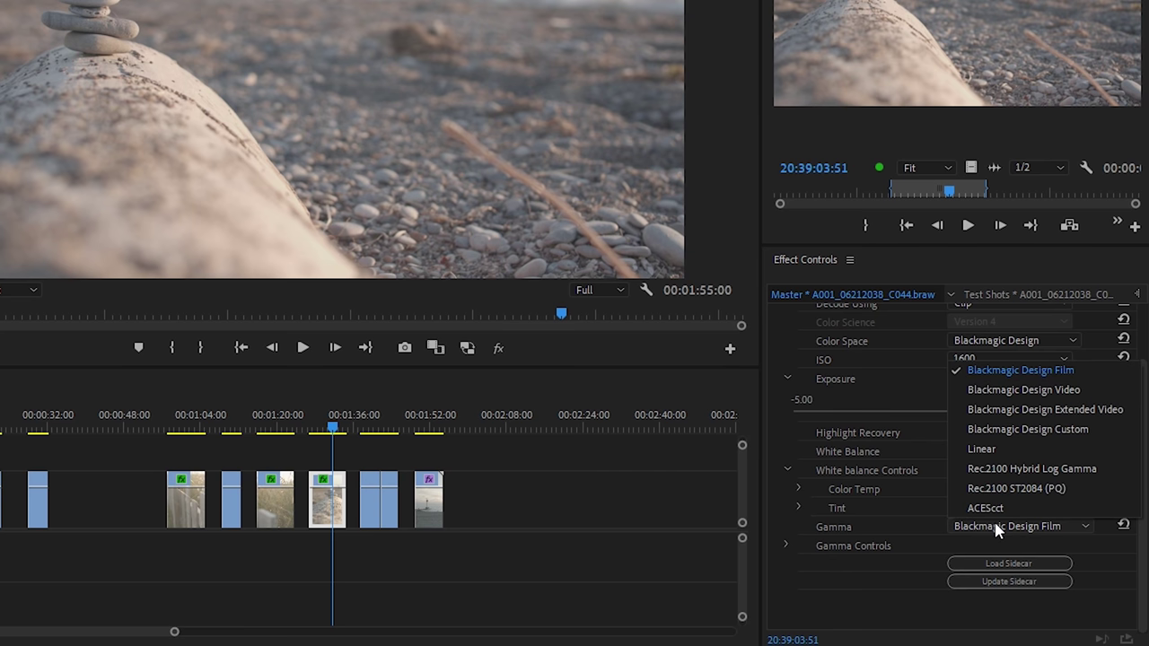
pyautogui.click(1003, 529)
pyautogui.click(787, 545)
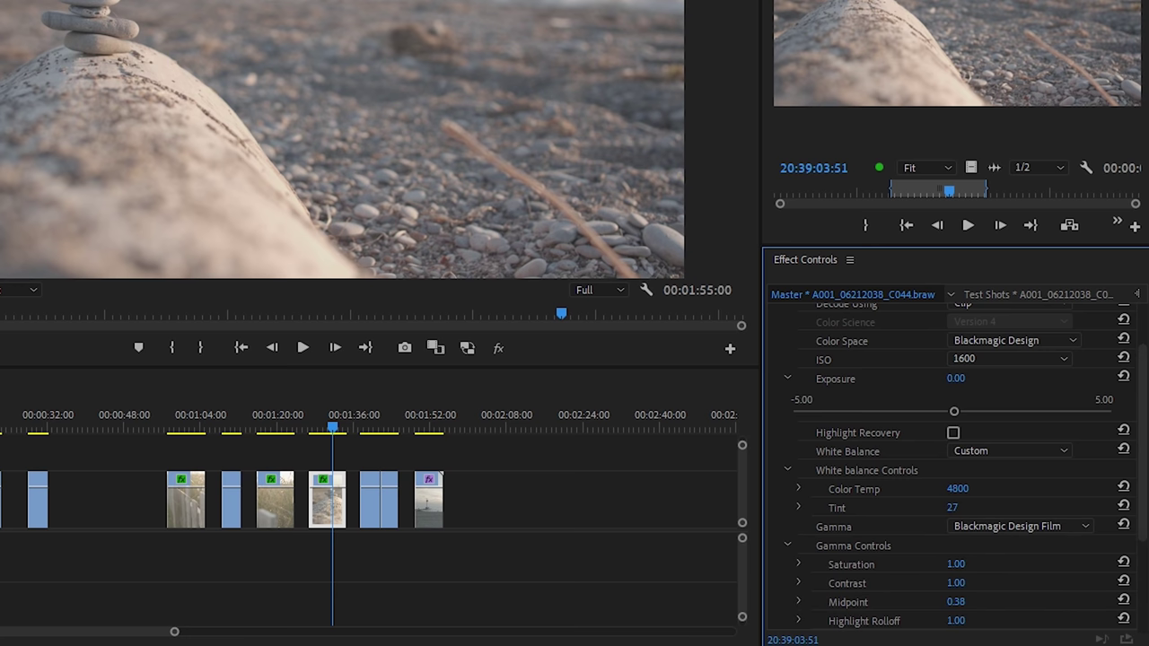
pyautogui.scroll(-2, 835, 498)
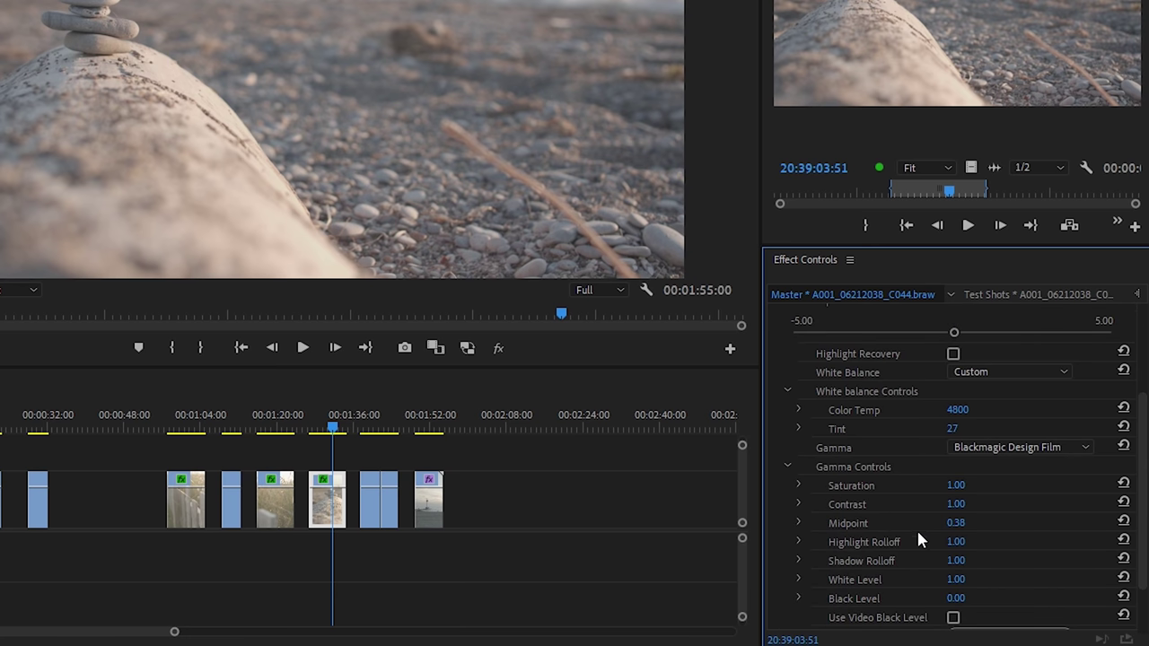
pyautogui.scroll(2, 1133, 395)
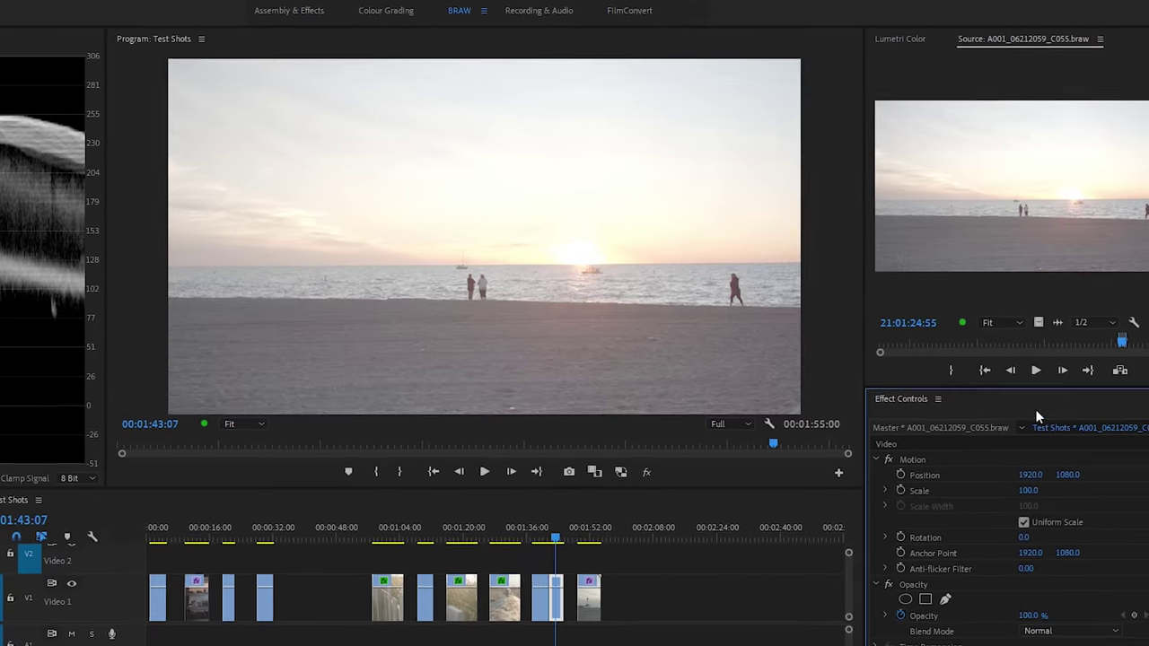
# Review the sunset clip's Lumetri grade, then return to its Master clip BRAW source settings
pyautogui.click(900, 38)
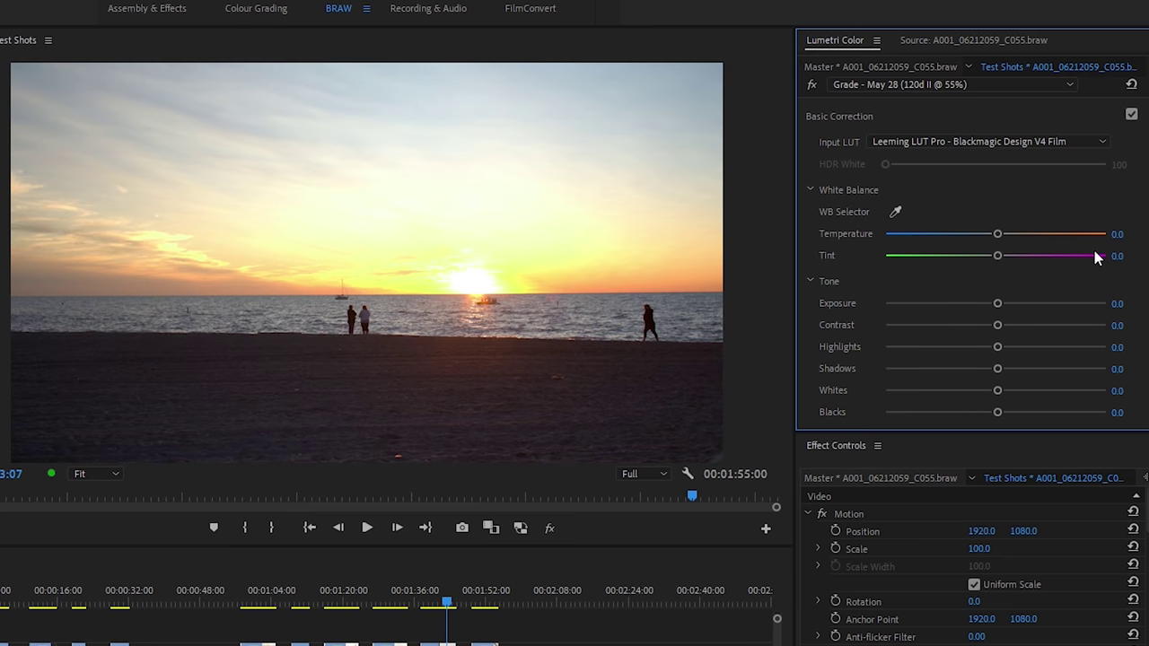
pyautogui.scroll(-2, 1145, 139)
pyautogui.scroll(2, 1145, 139)
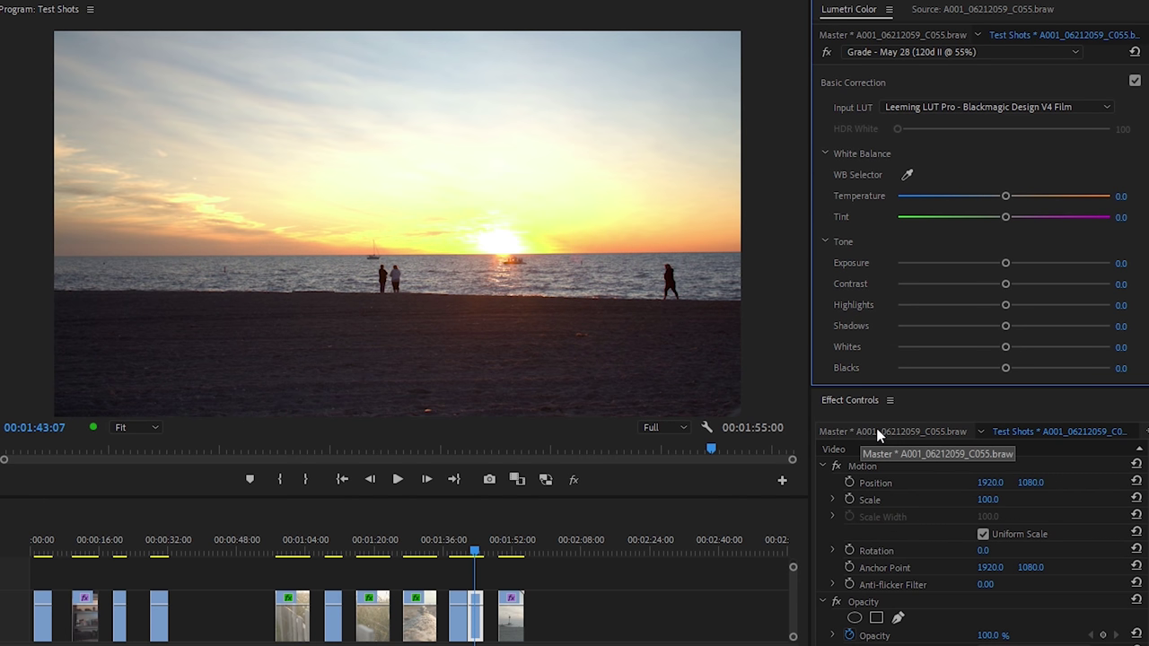
pyautogui.click(878, 433)
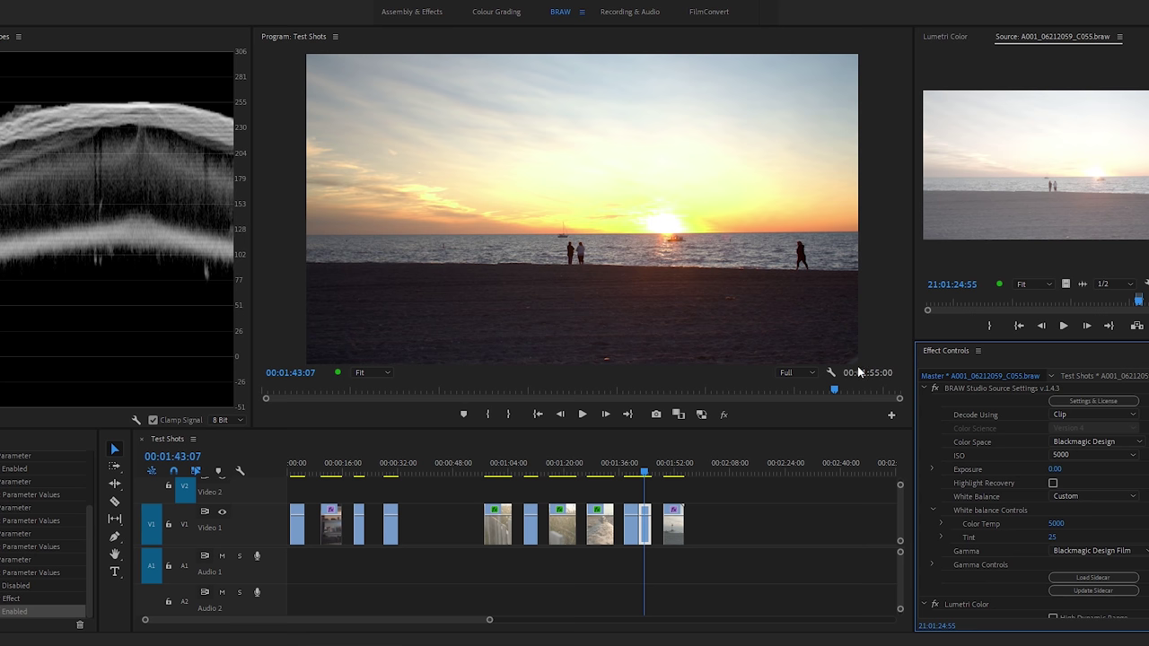
# Drop the sunset clip's ISO to 1250 and toggle Highlight Recovery off and back on
pyautogui.scroll(-1, 1111, 440)
pyautogui.click(1112, 432)
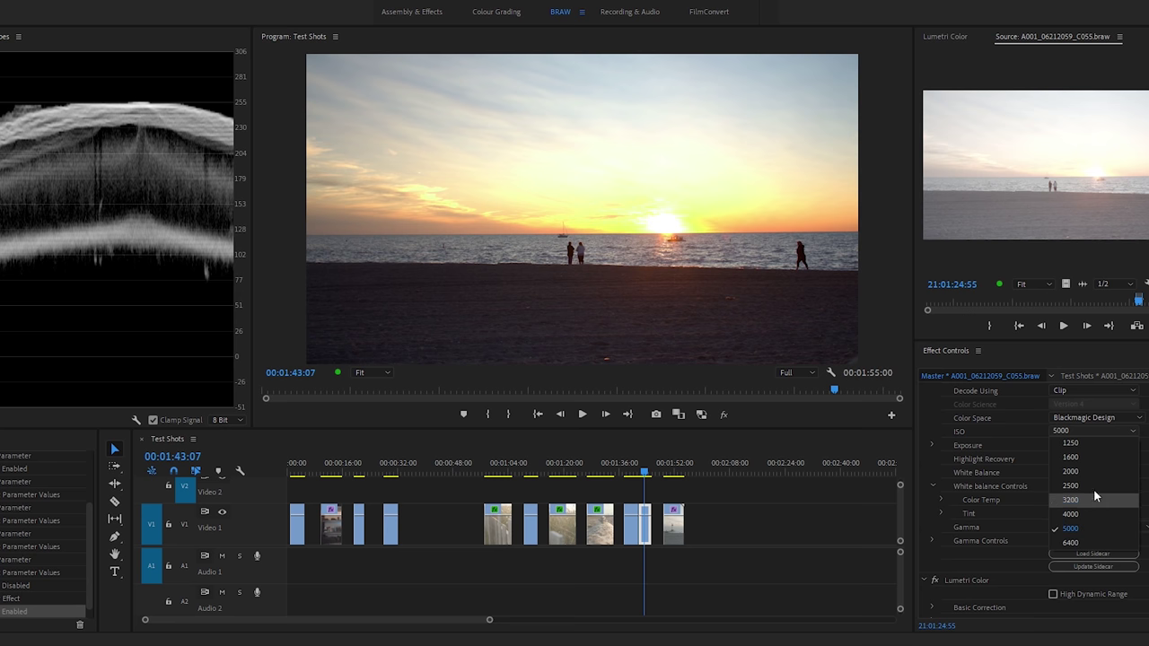
pyautogui.click(1093, 442)
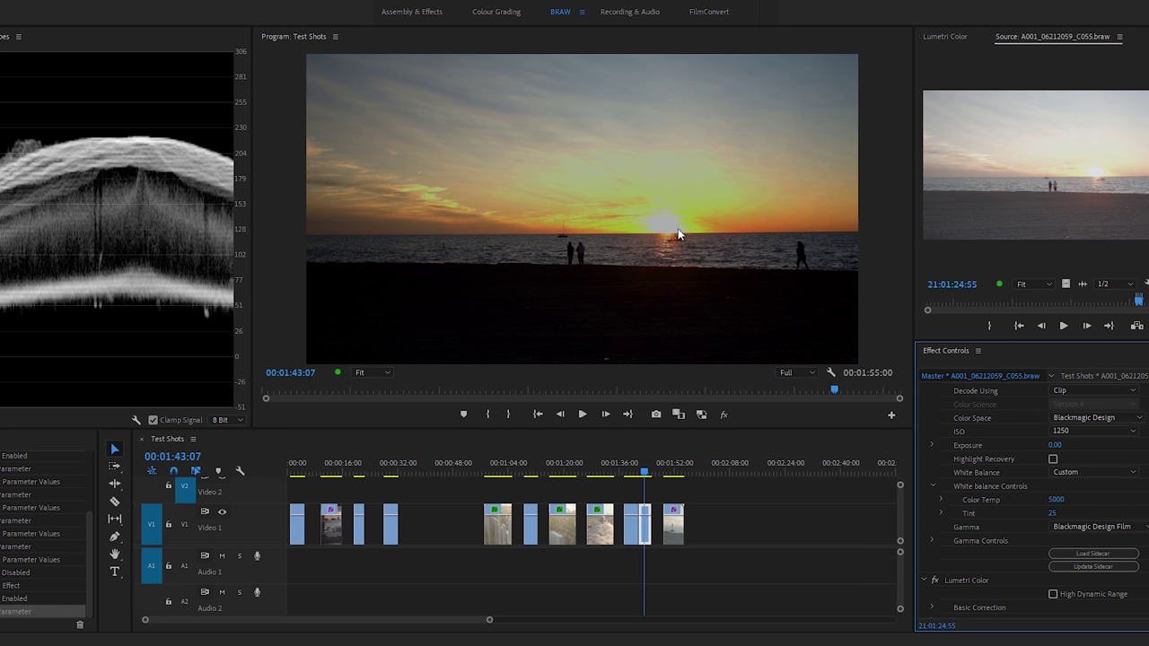
pyautogui.click(1103, 431)
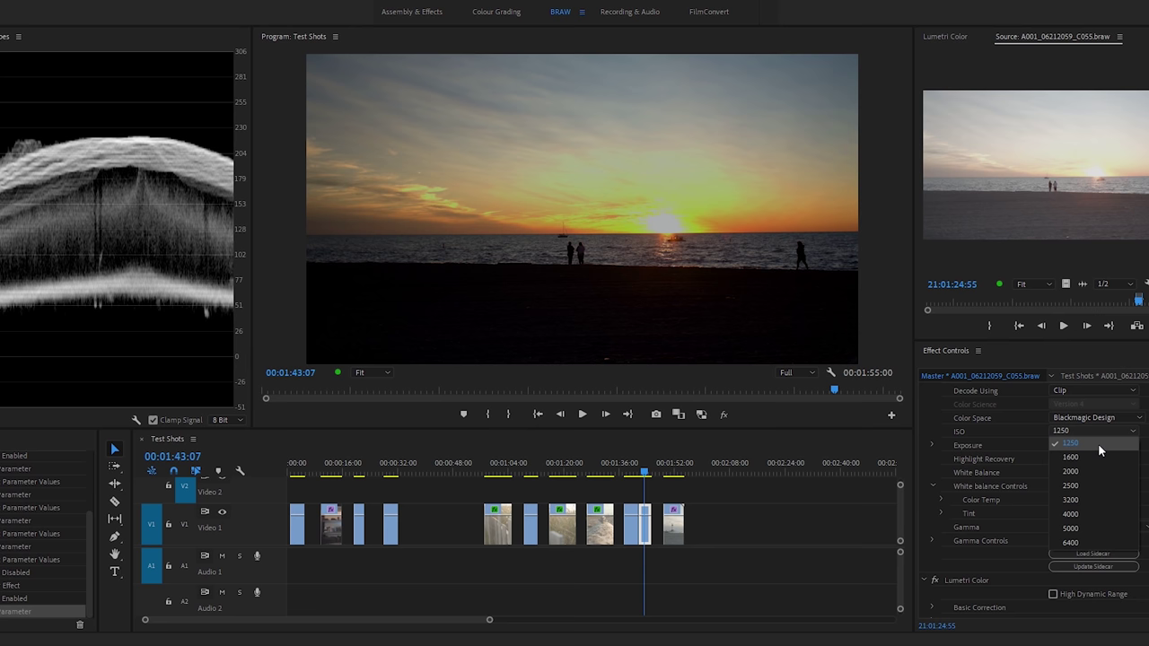
pyautogui.click(1098, 443)
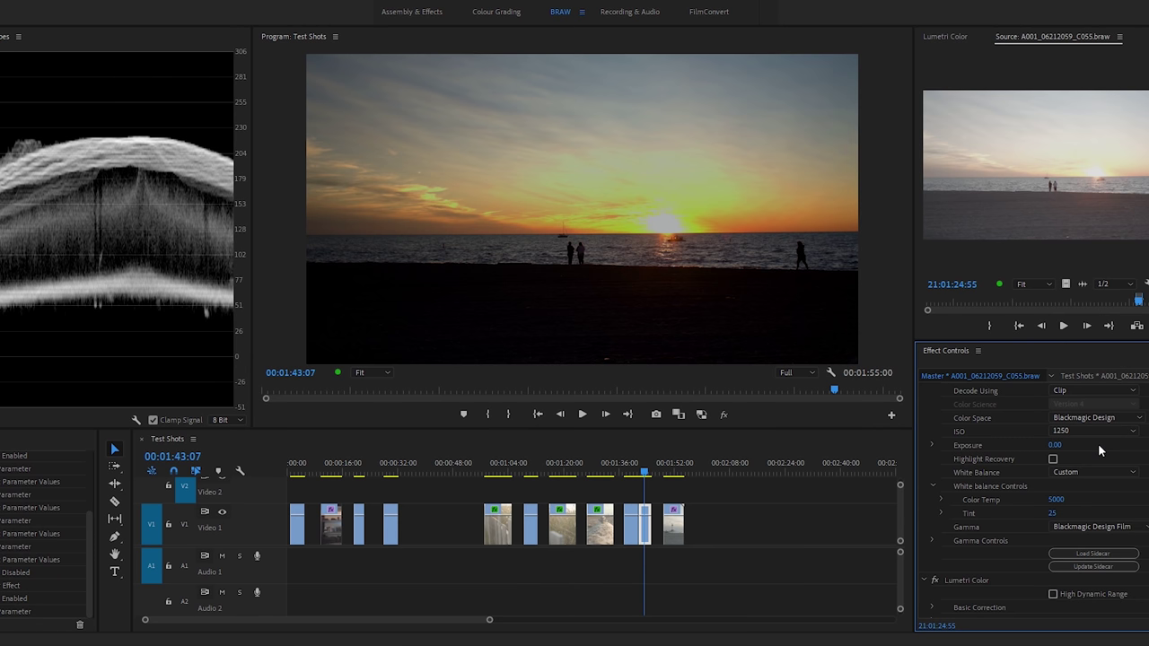
pyautogui.click(1053, 460)
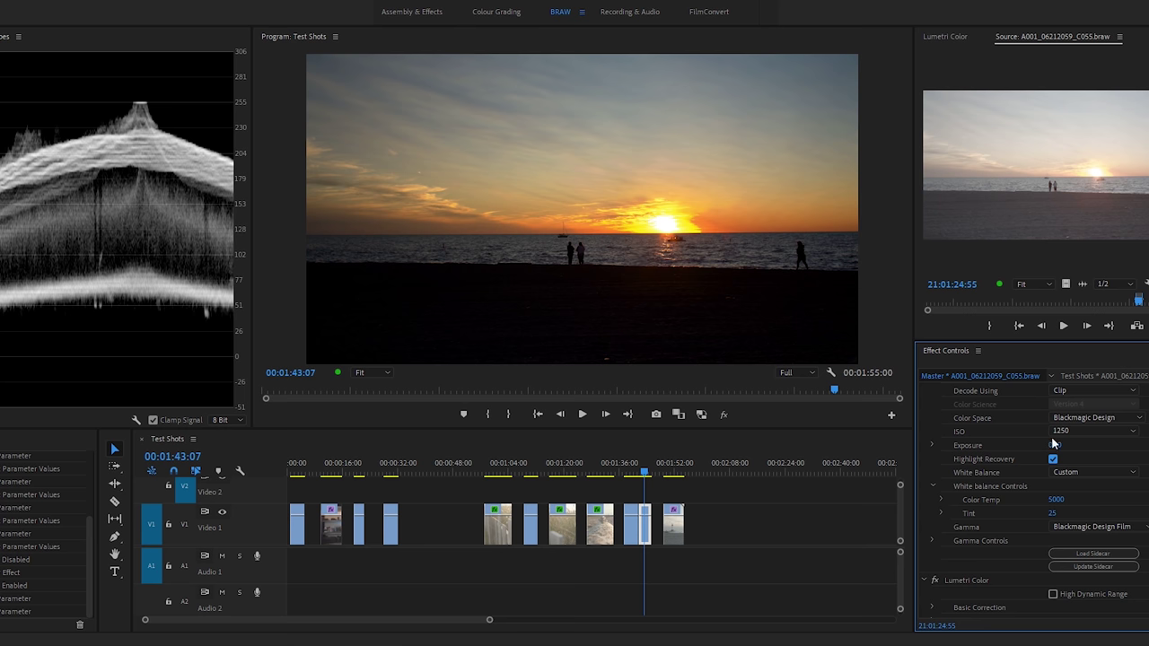
pyautogui.click(1053, 460)
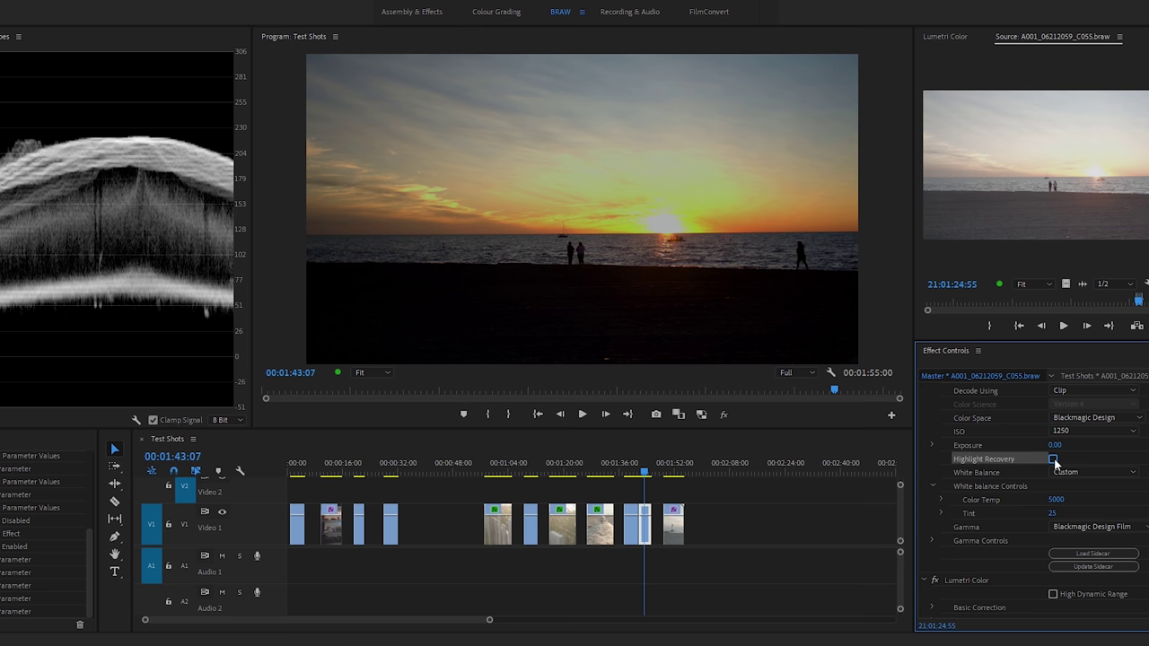
pyautogui.click(1053, 460)
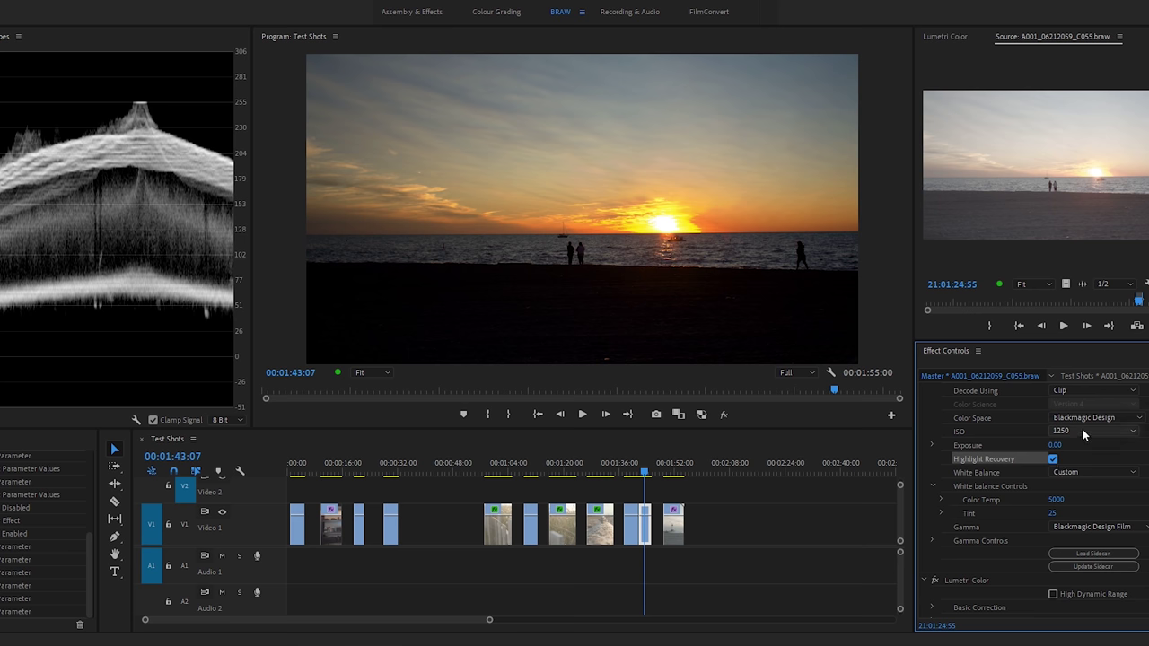
# Raise the sunset clip's ISO through 2500 and 3200 to 4000, and expand Exposure
pyautogui.click(1082, 431)
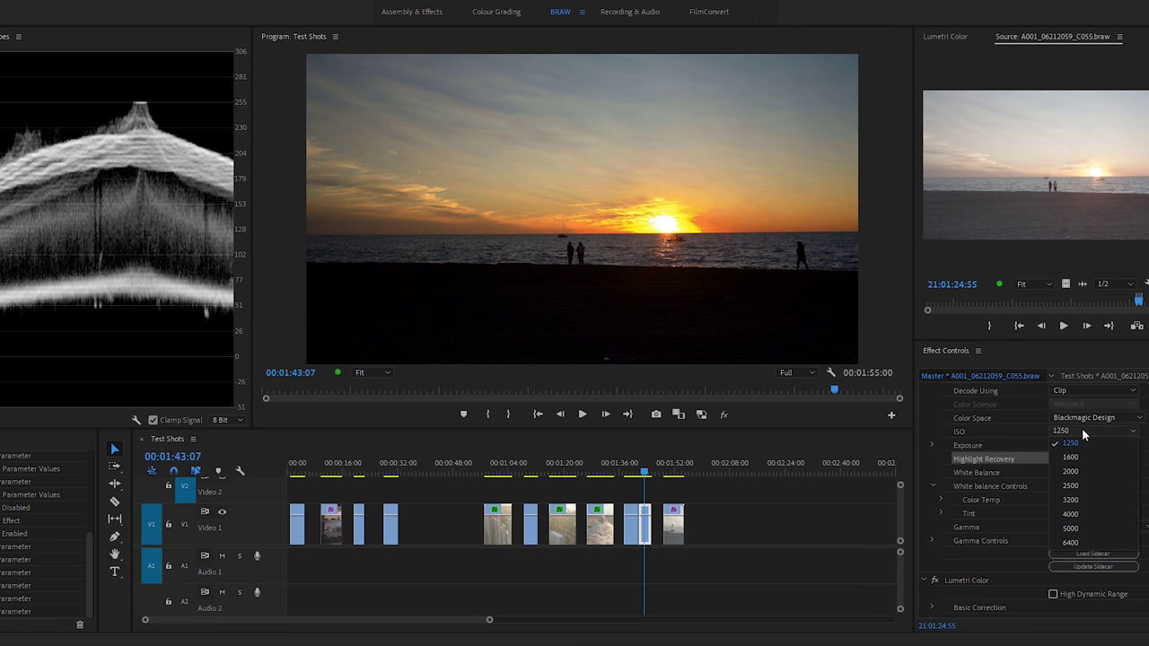
pyautogui.click(1092, 484)
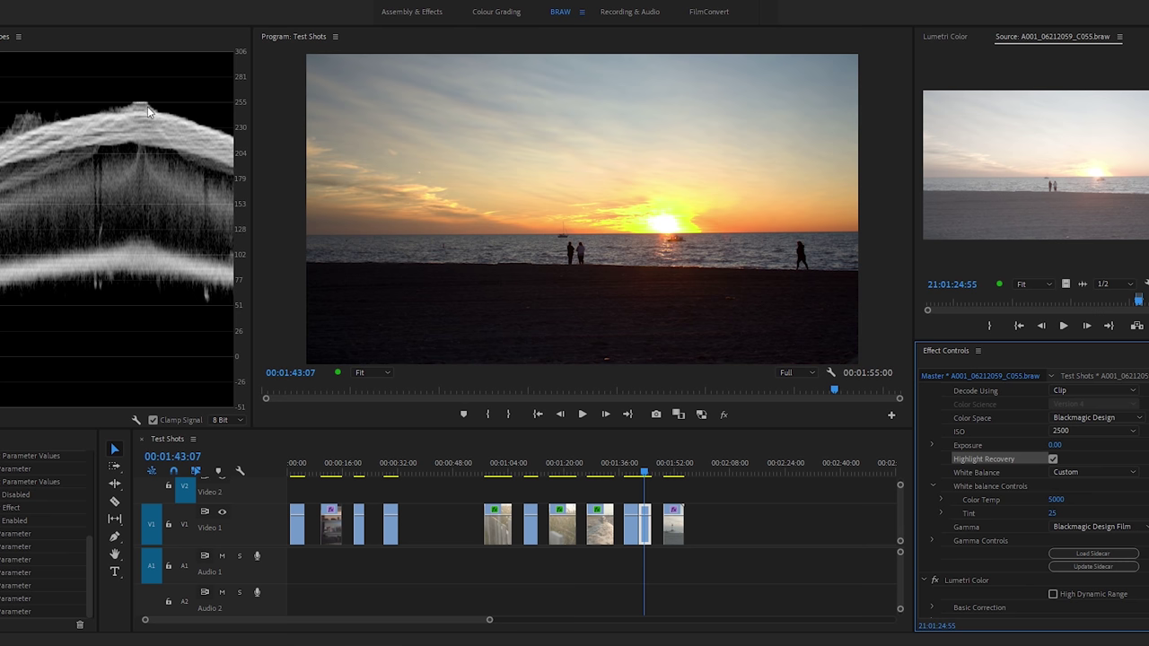
pyautogui.click(1090, 432)
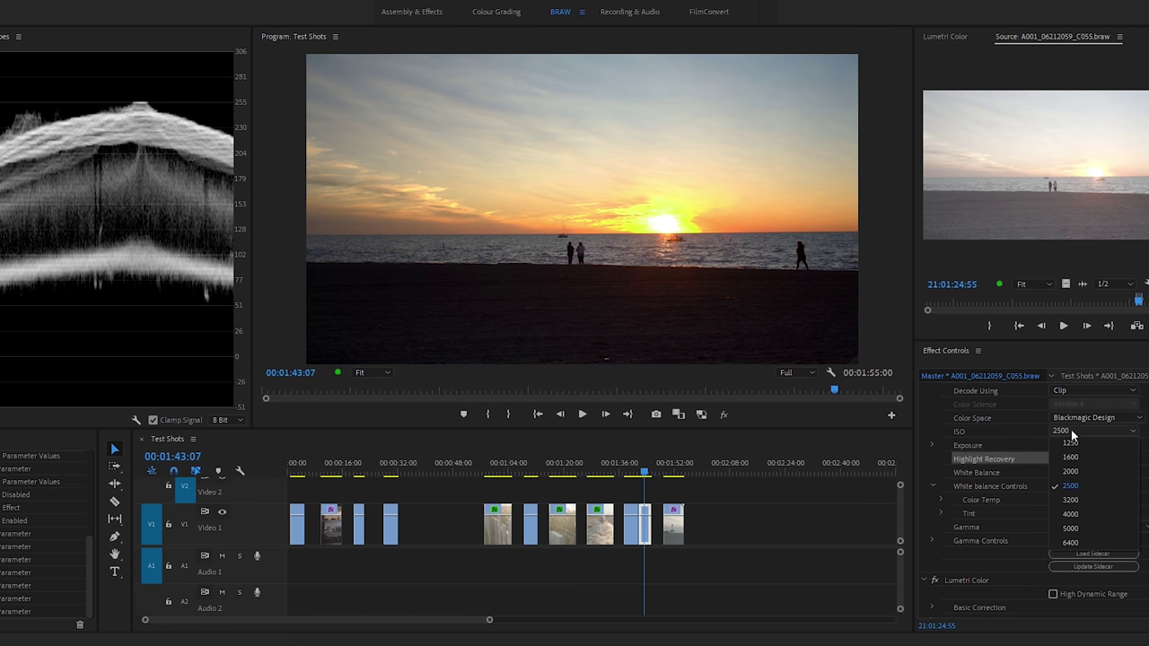
pyautogui.click(1096, 500)
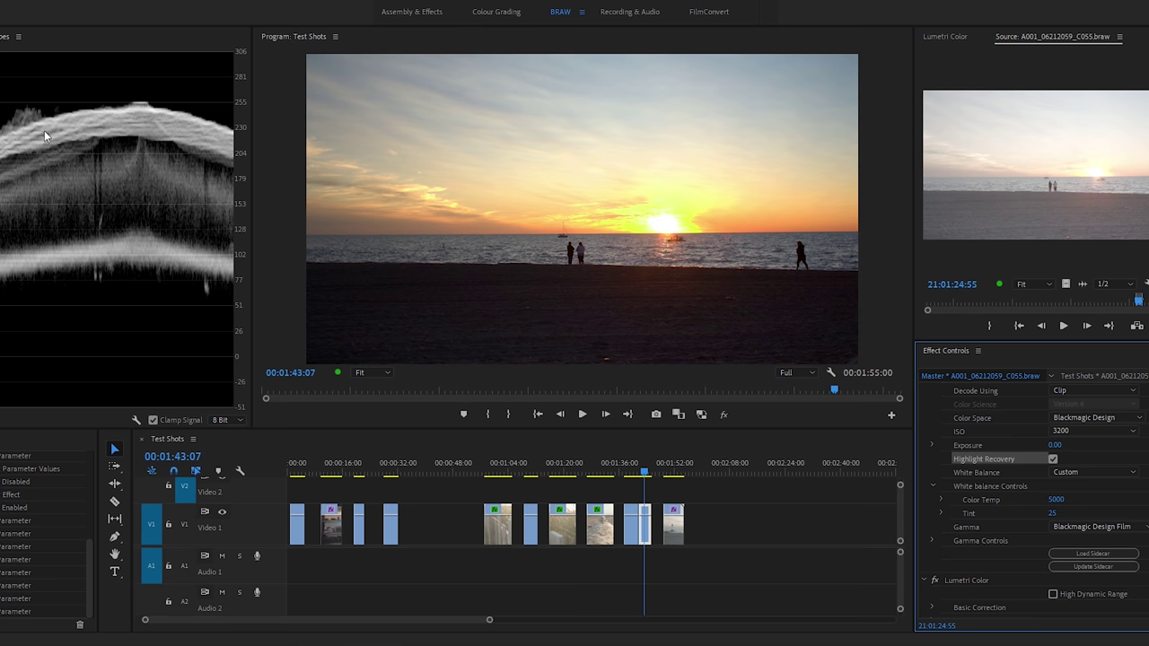
pyautogui.click(1064, 434)
pyautogui.click(1096, 519)
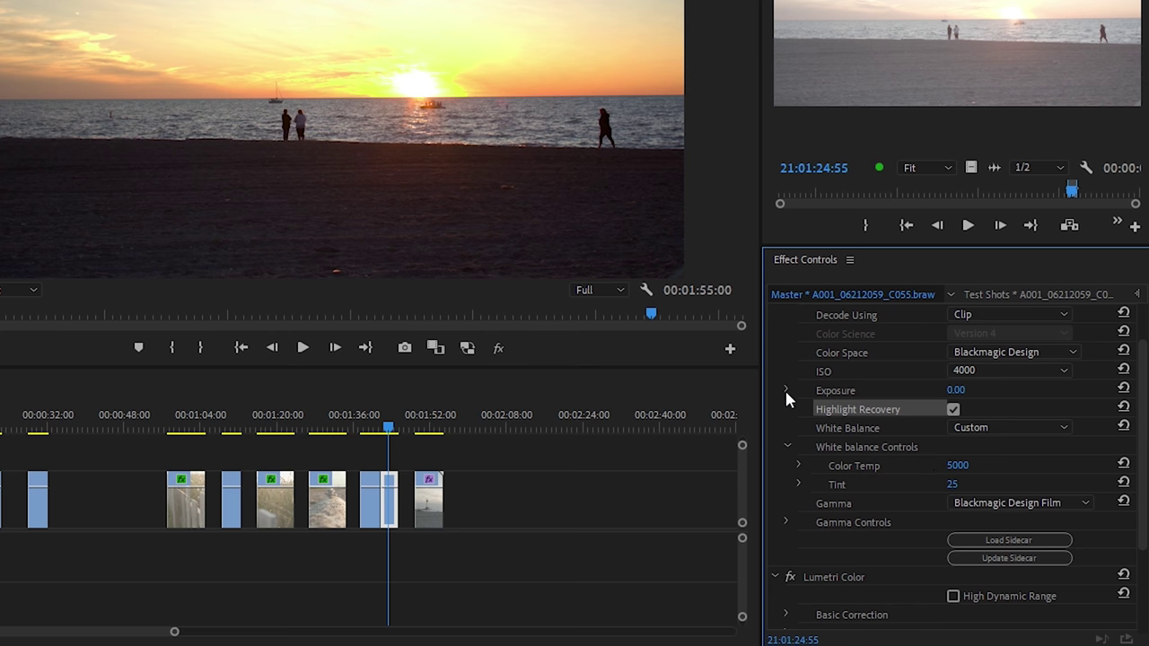
pyautogui.click(786, 393)
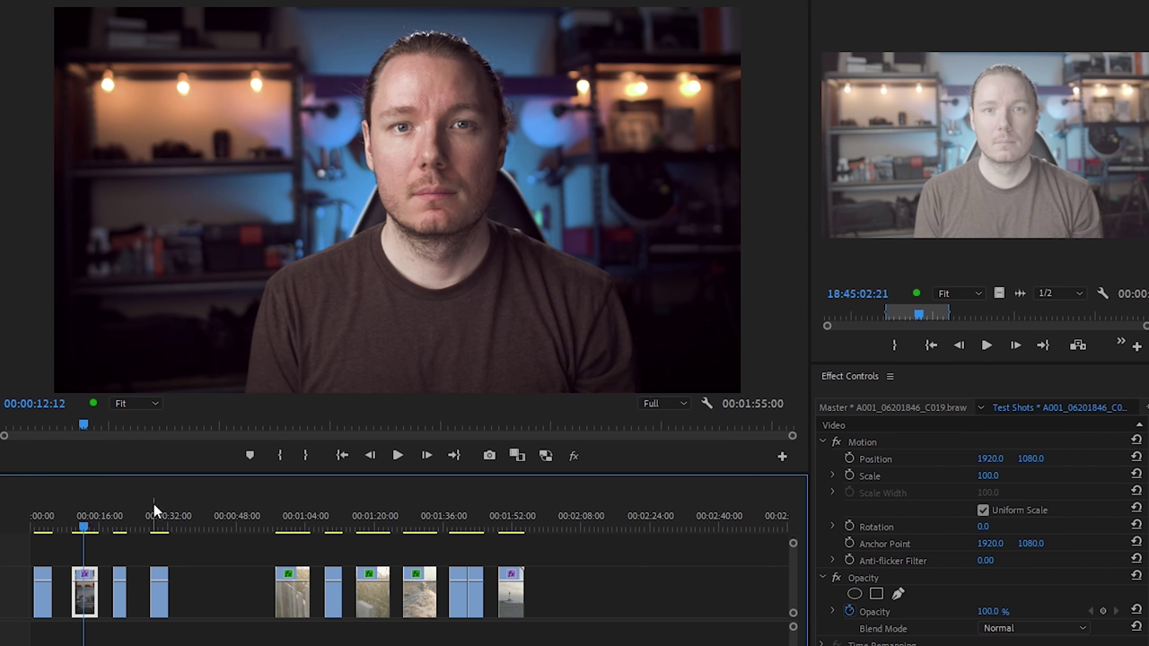
# Show the talking-head clip's master BRAW settings, keep ISO at 1000, and save the project
pyautogui.click(922, 411)
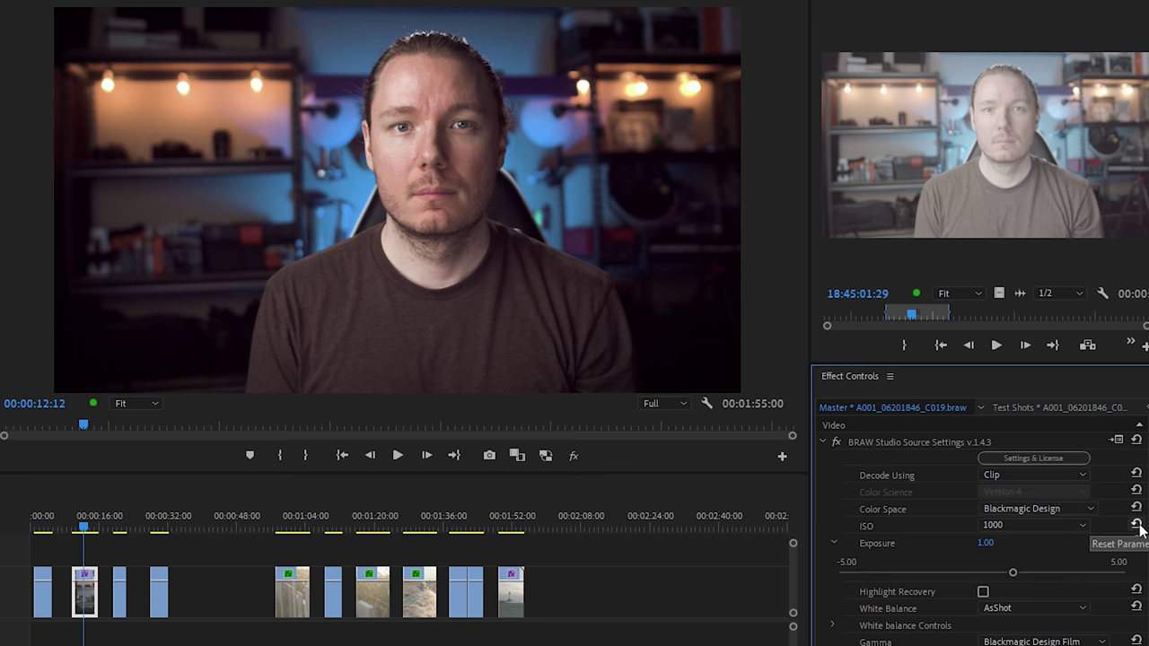
pyautogui.scroll(-1, 968, 511)
pyautogui.click(1032, 508)
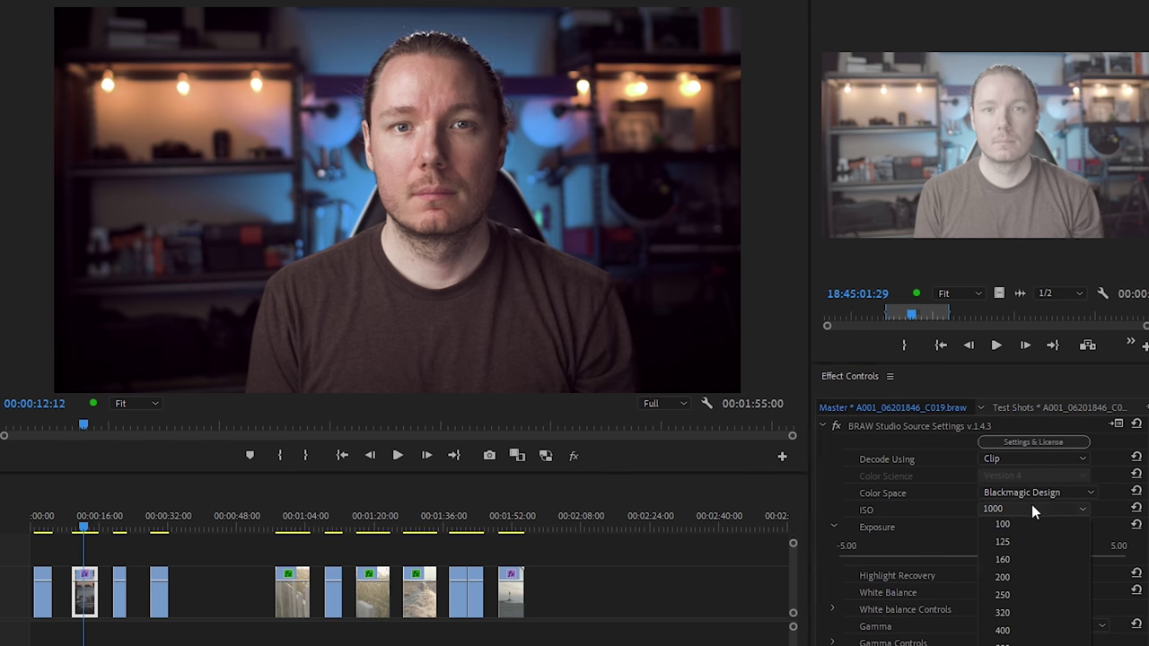
pyautogui.click(1039, 506)
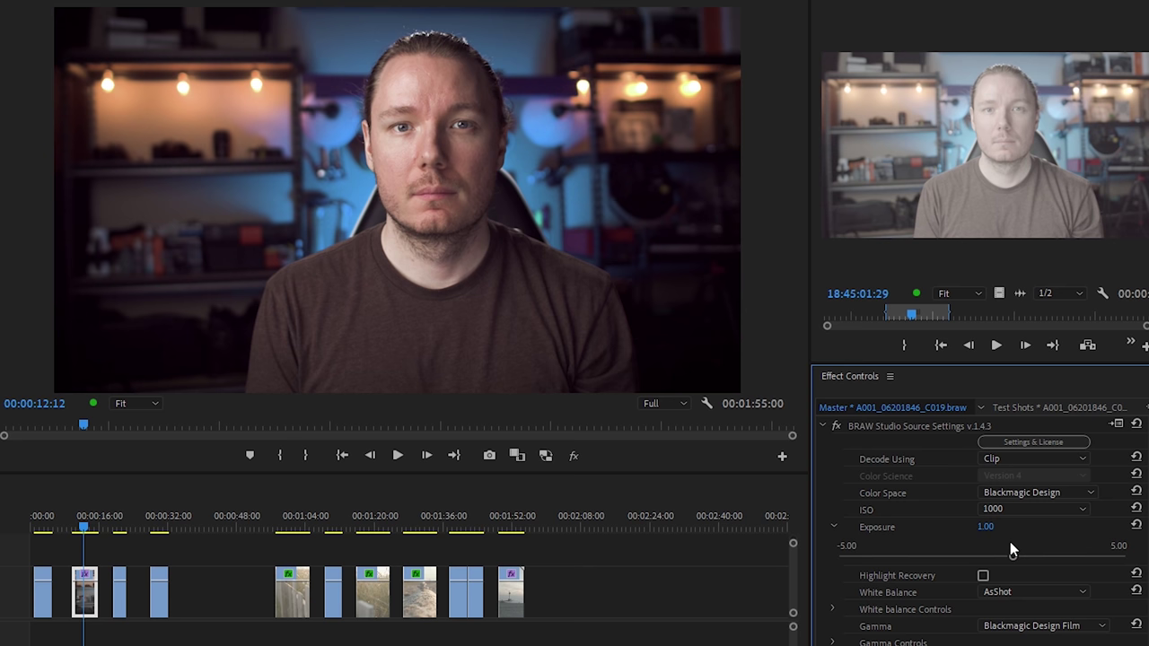
pyautogui.click(1007, 511)
pyautogui.click(1009, 508)
pyautogui.hotkey('ctrl', 's')
# Reset the talking-head clip's source exposure to 0.00 and set its Lumetri exposure to 1.4
pyautogui.click(1136, 528)
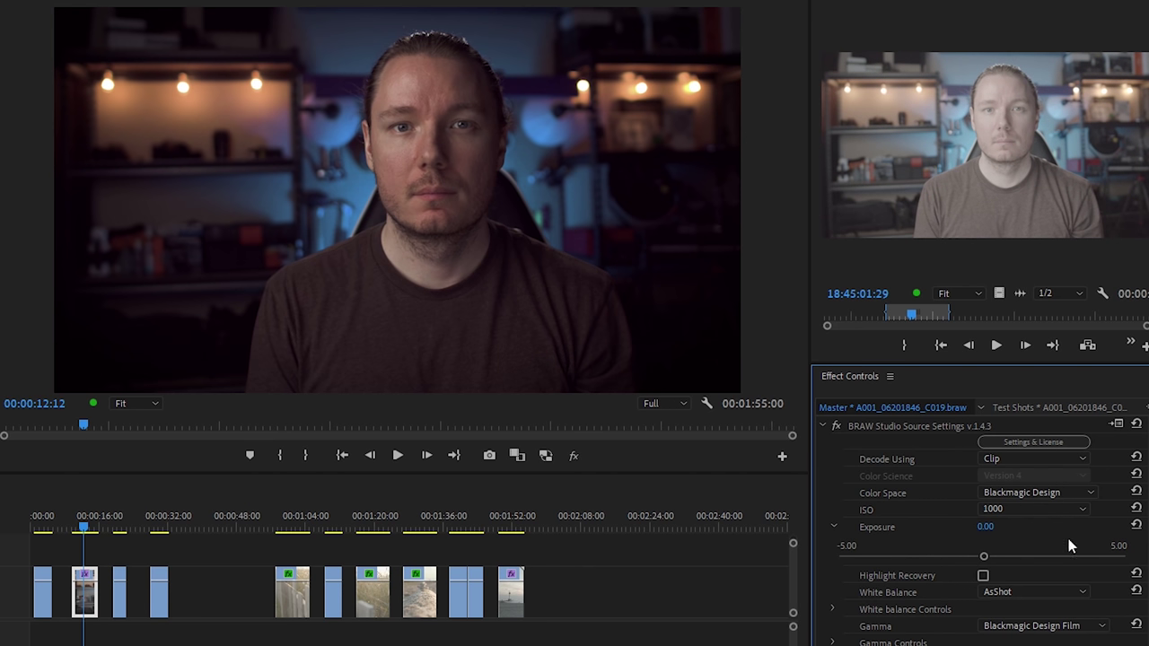
pyautogui.click(826, 3)
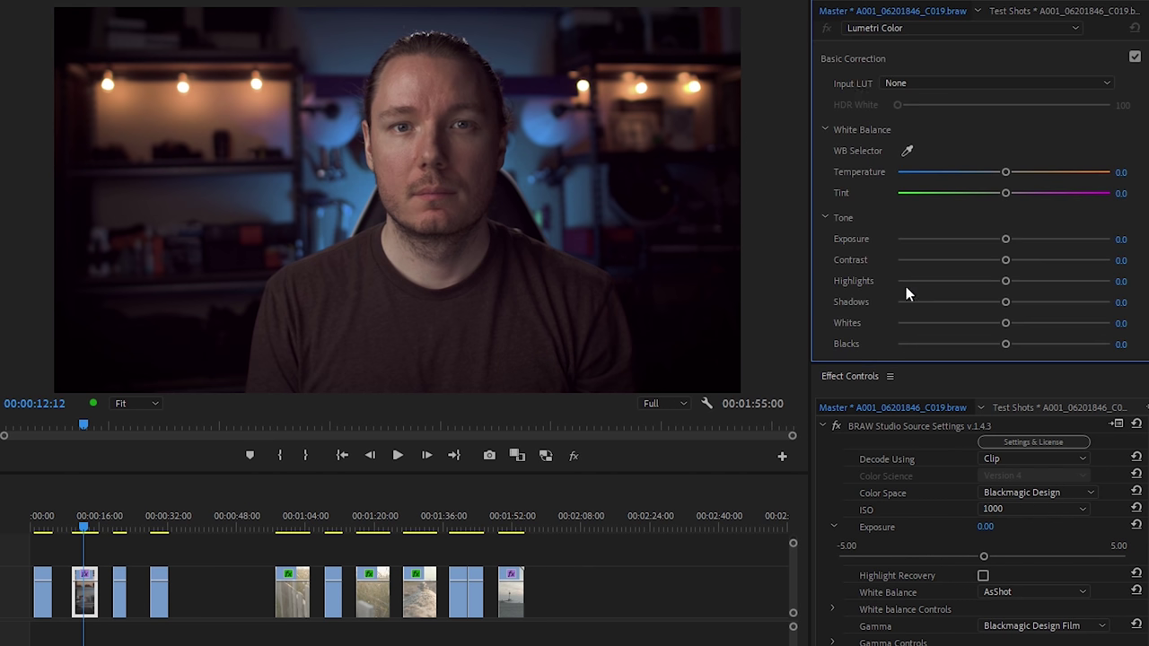
pyautogui.click(1034, 410)
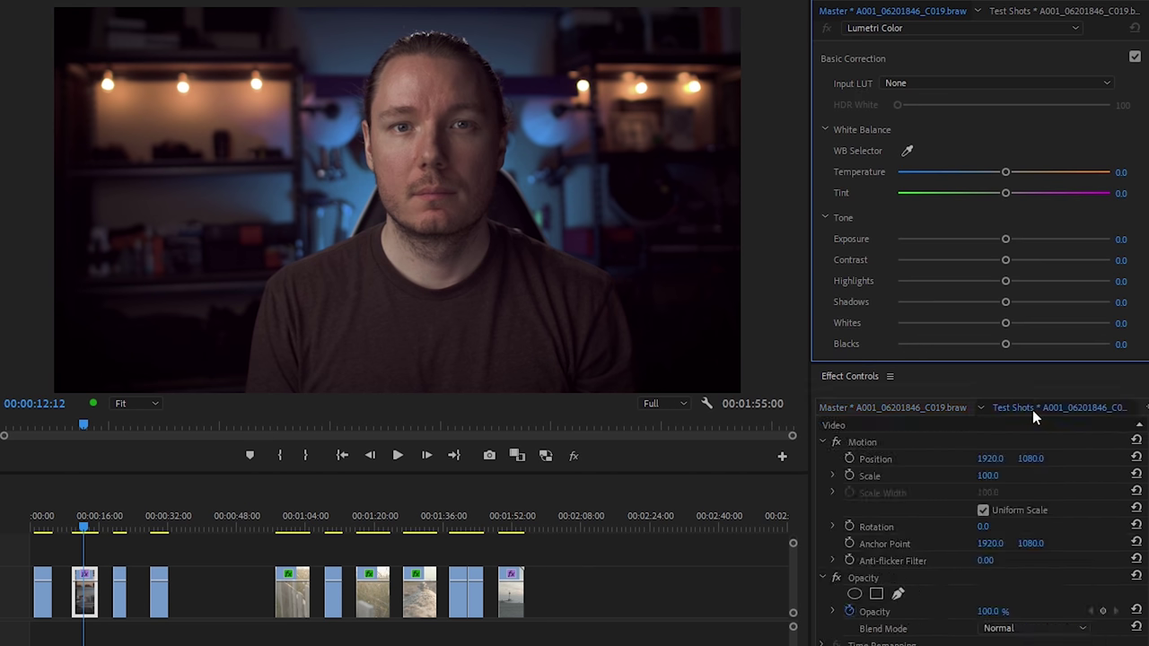
pyautogui.click(1121, 239)
pyautogui.write('1')
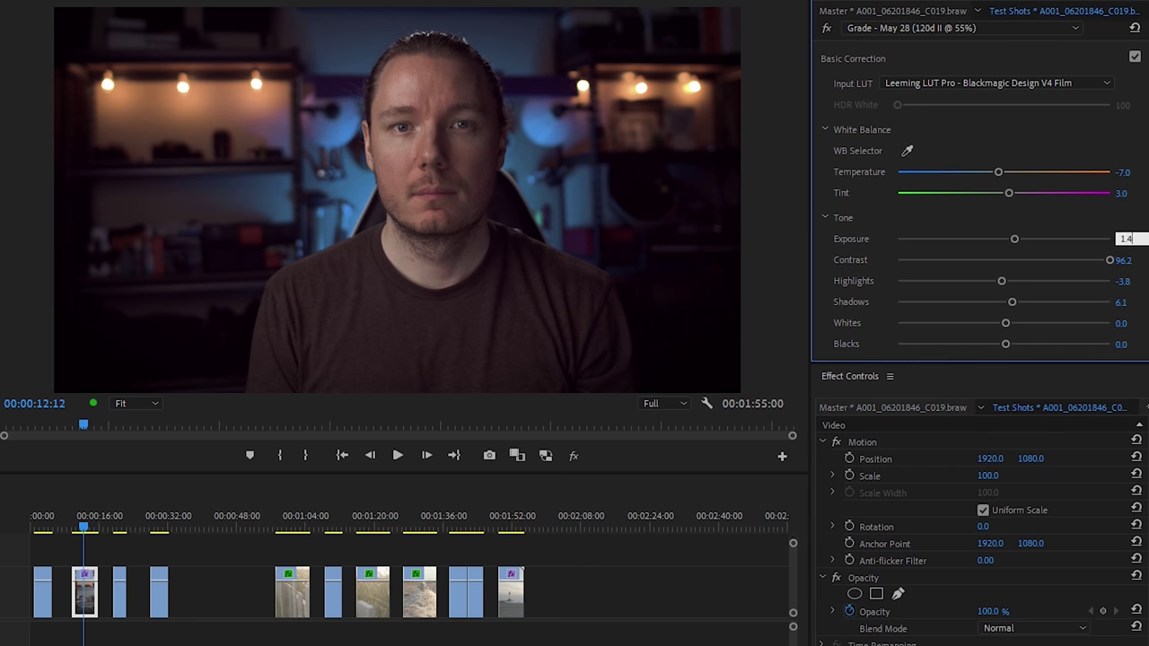
pyautogui.write('.4')
pyautogui.press('Return')
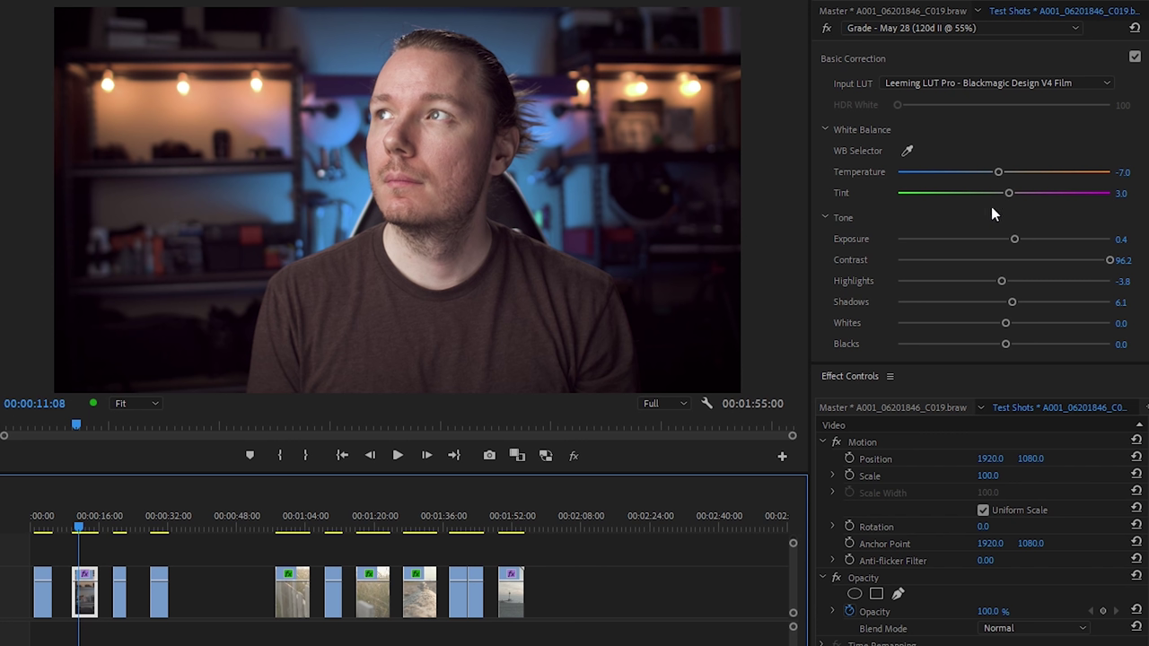
# Move the playhead to 00:00:29:20, select clip C022, and show its Master clip settings
pyautogui.click(156, 530)
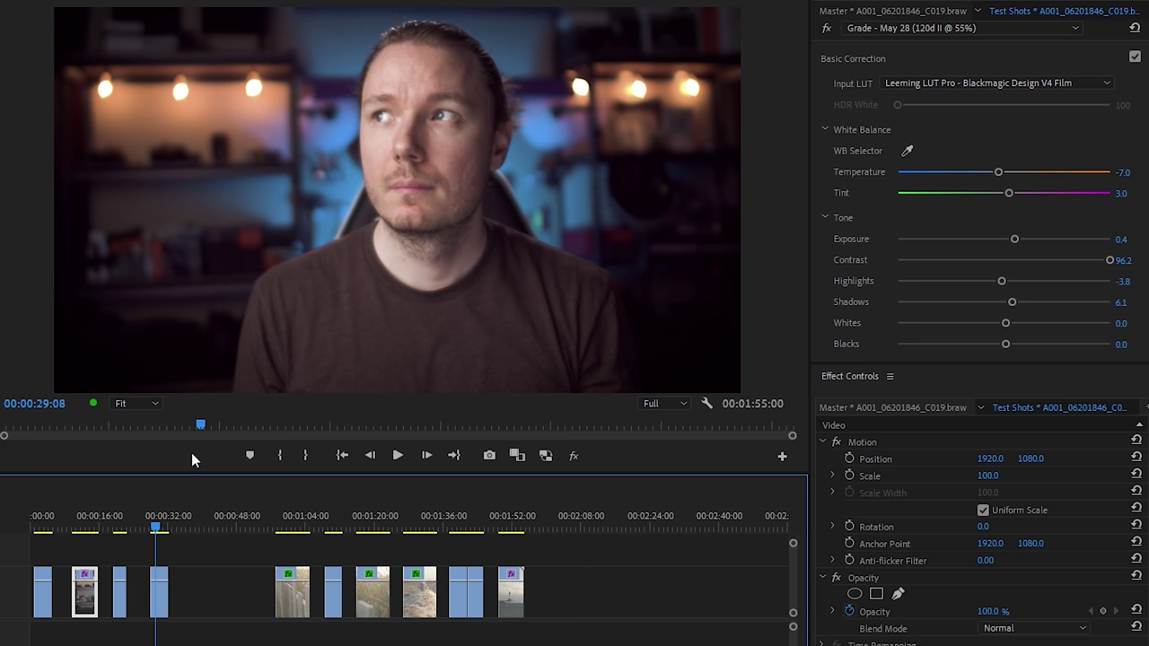
pyautogui.click(83, 523)
pyautogui.click(158, 528)
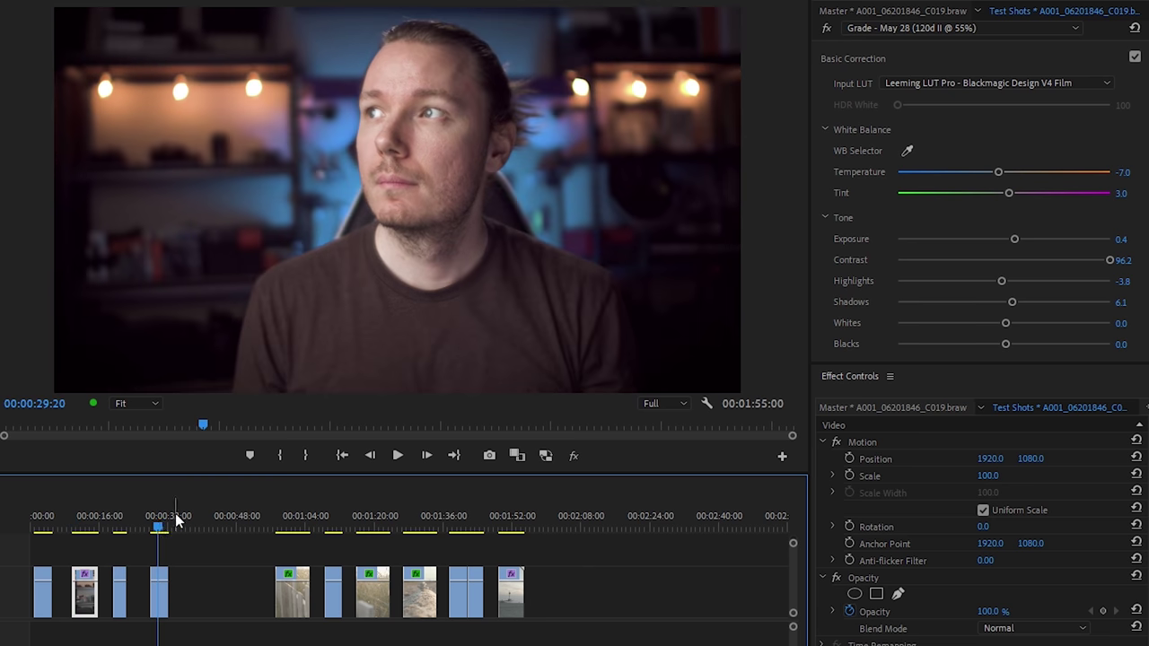
pyautogui.click(167, 593)
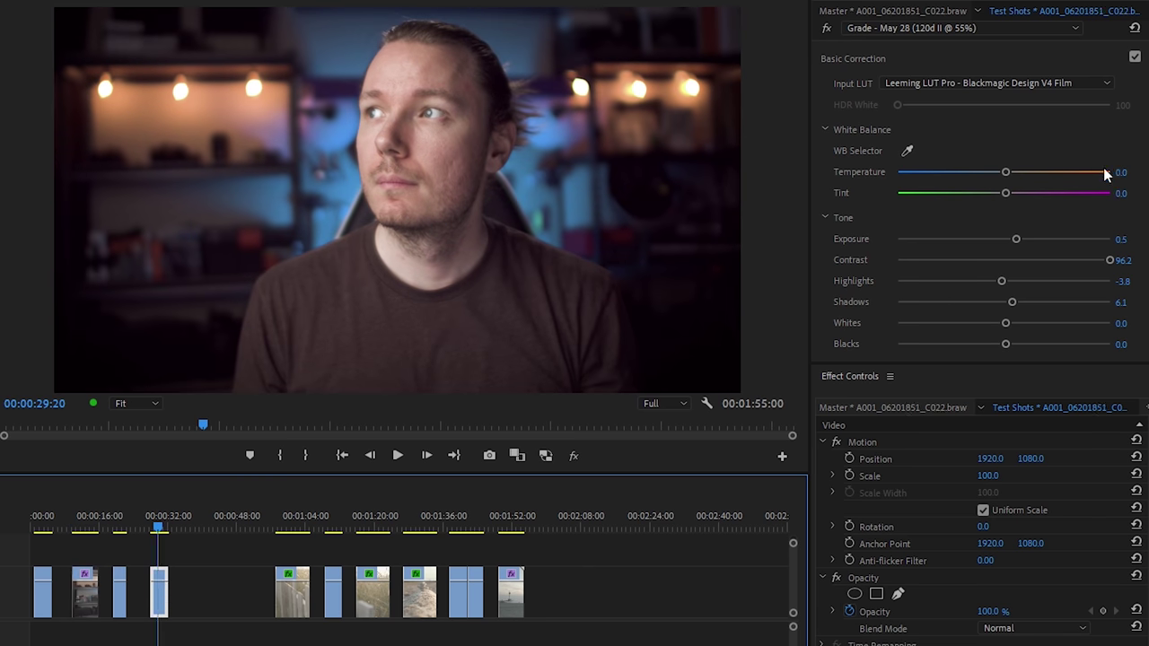
pyautogui.click(912, 409)
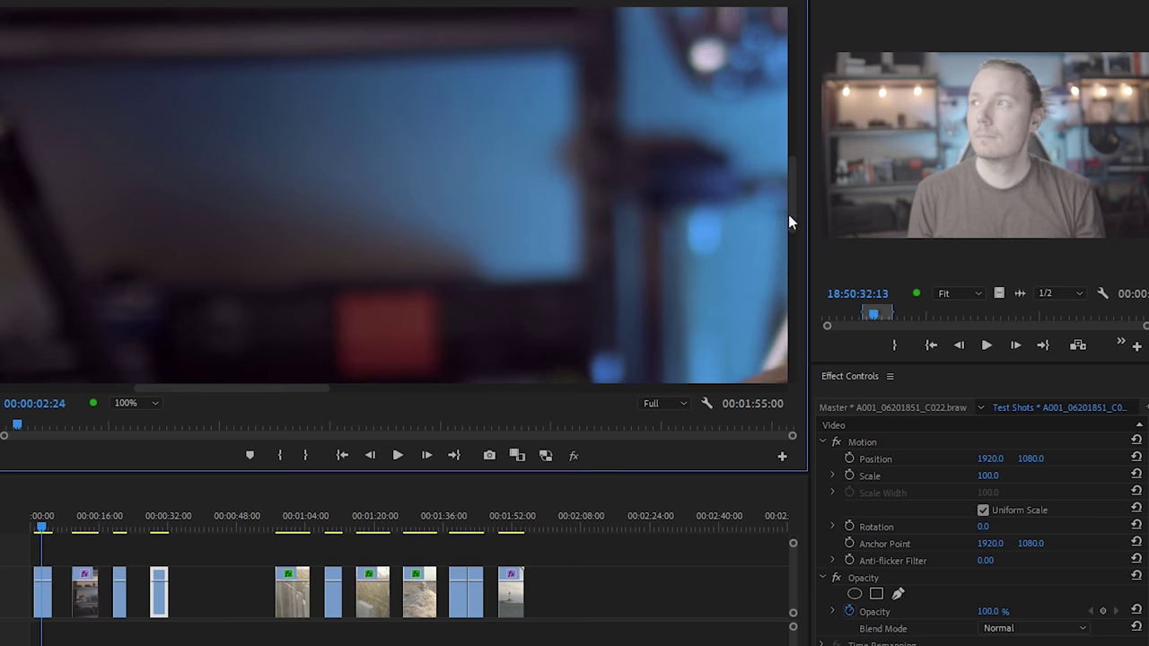
# Inspect the program monitor at 100% and scrub the timeline to log clip C044 at 00:02:09
pyautogui.moveTo(788, 214); pyautogui.dragTo(764, 115)
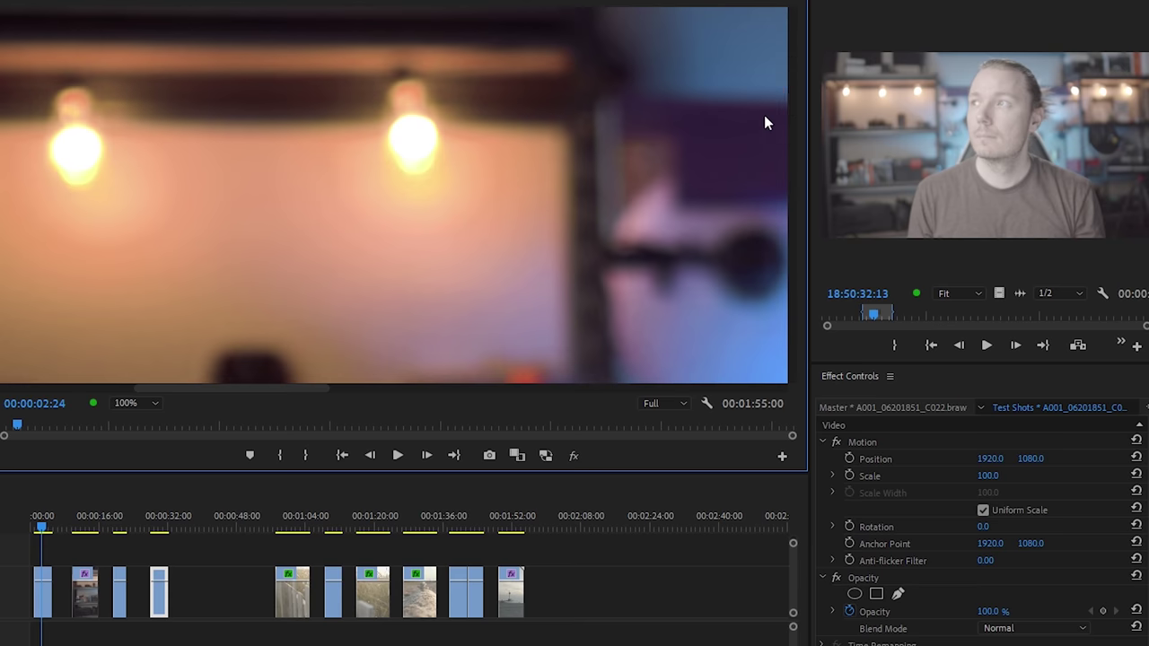
pyautogui.click(83, 530)
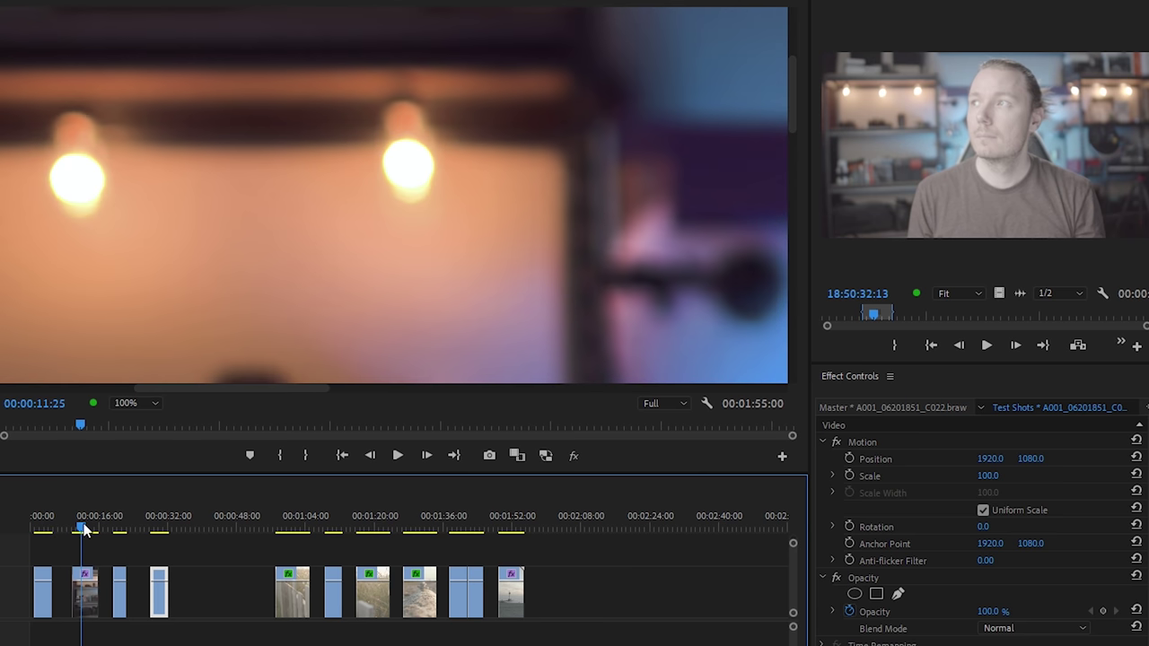
pyautogui.moveTo(42, 530); pyautogui.dragTo(77, 526)
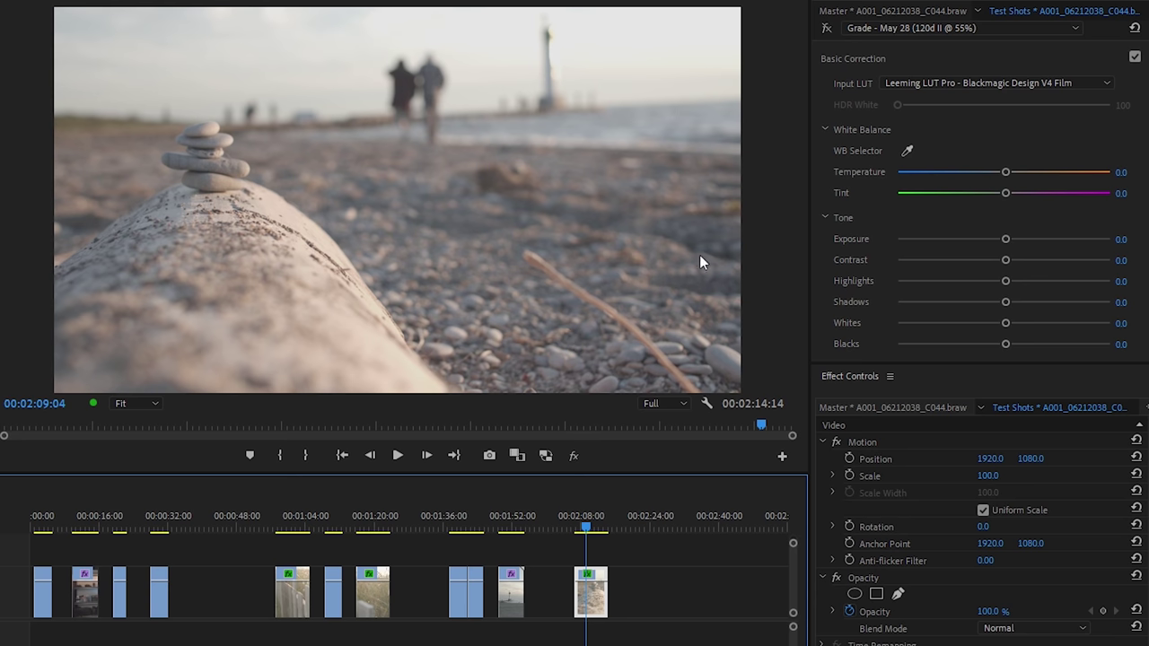
# Switch on the log clip's Lumetri grade and bring up its BRAW Source Settings
pyautogui.click(1030, 404)
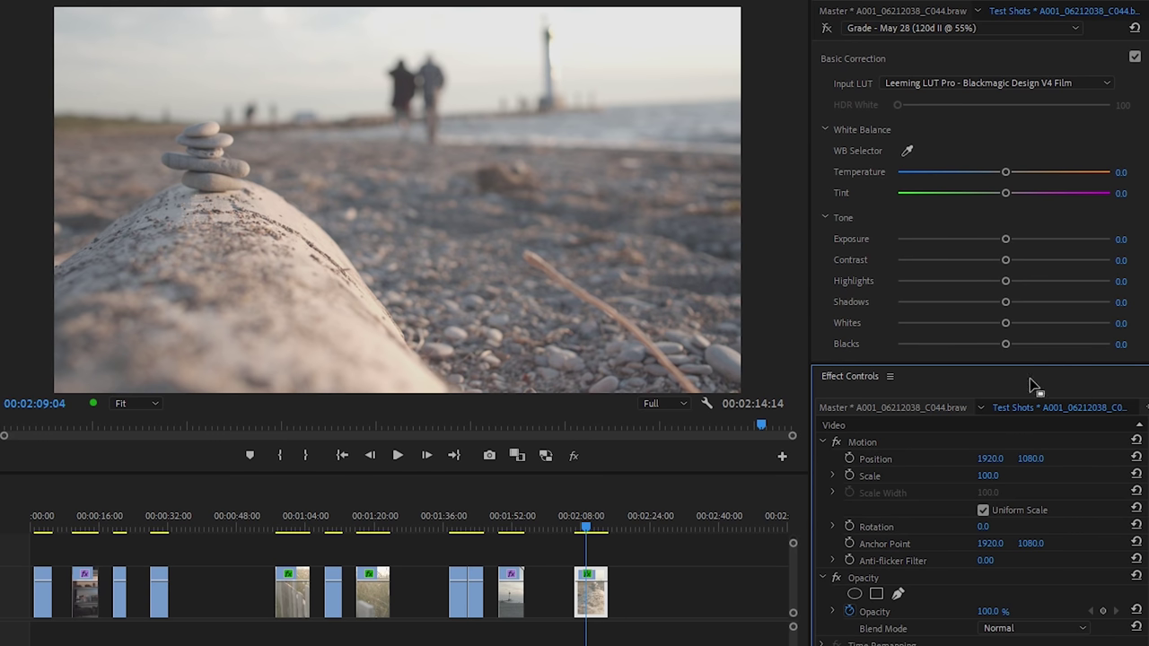
pyautogui.click(827, 29)
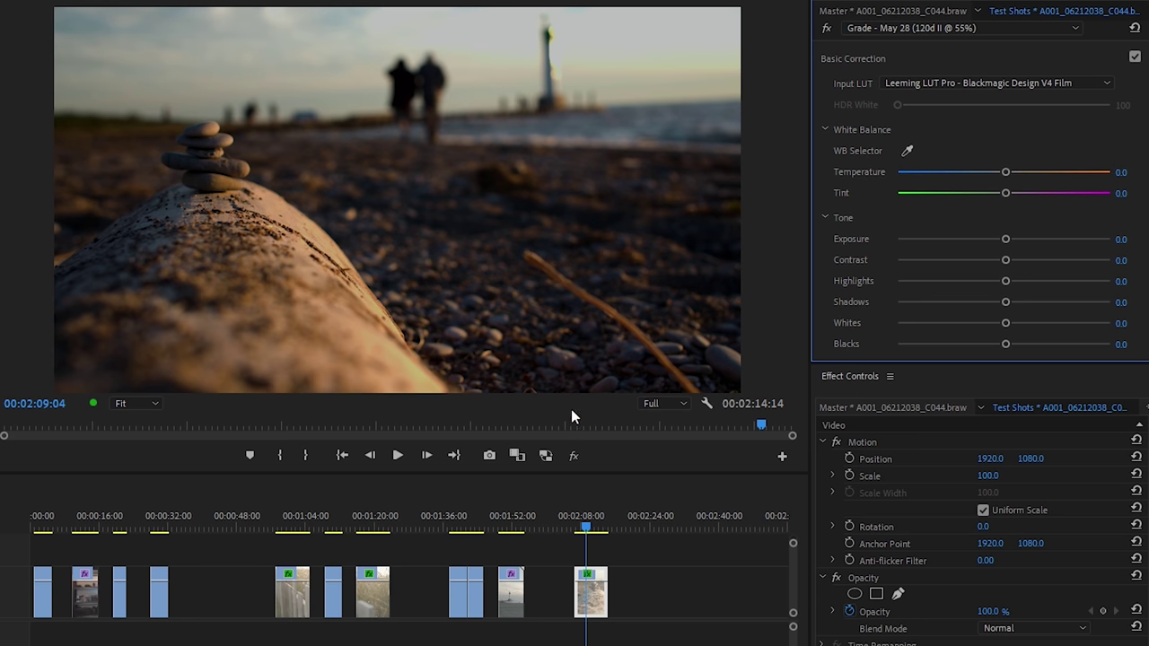
pyautogui.click(900, 409)
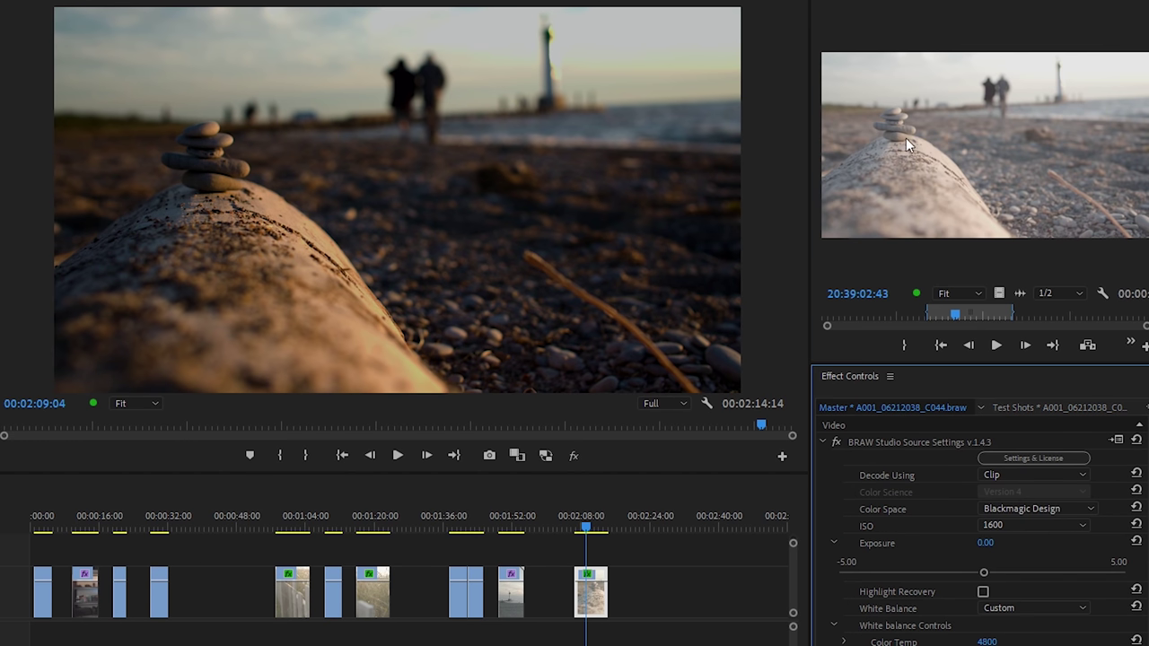
pyautogui.scroll(-1, 1145, 530)
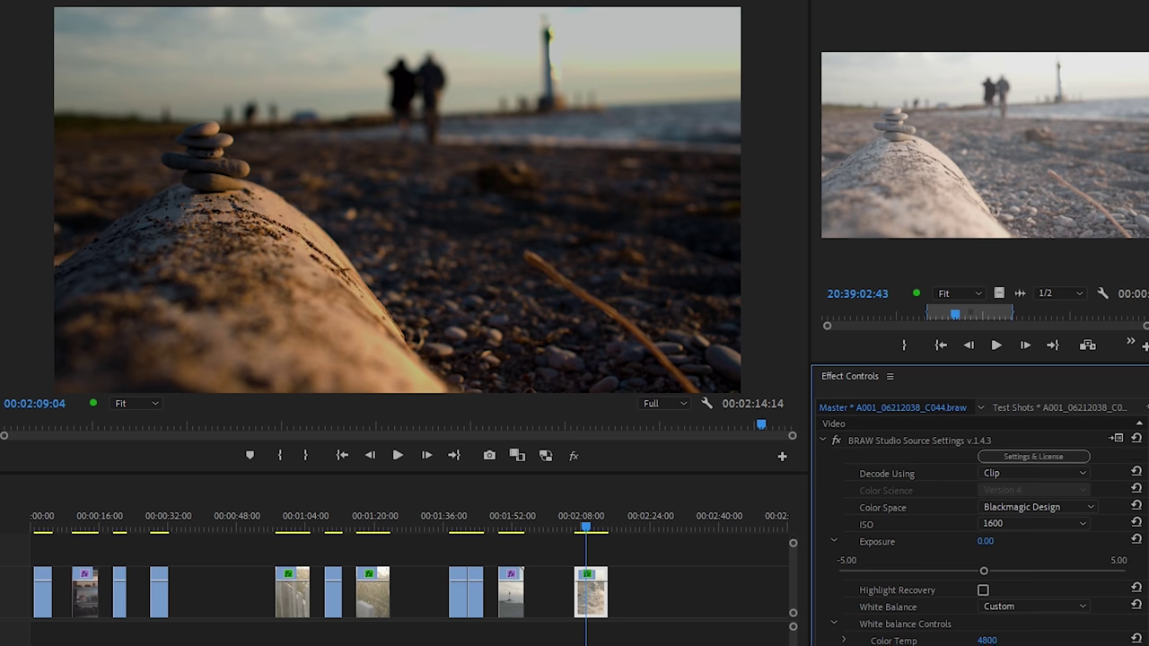
pyautogui.scroll(-2, 1119, 532)
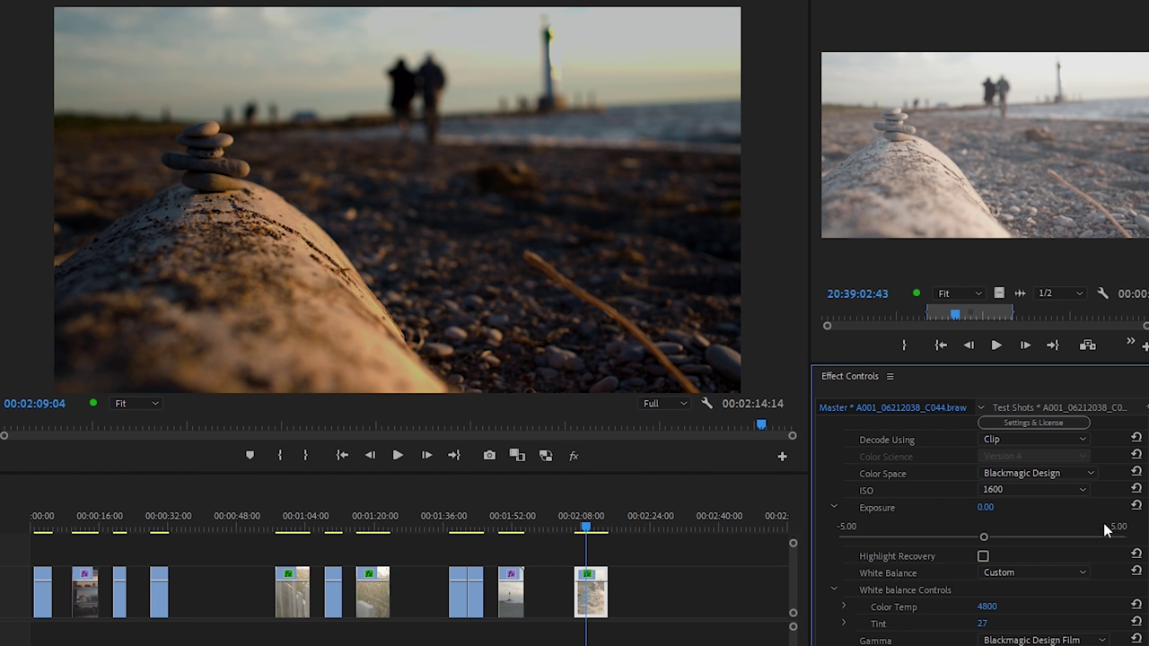
# Set the BRAW ISO to 3200 and enable Highlight Recovery to restore the sky
pyautogui.click(1026, 492)
pyautogui.click(1031, 569)
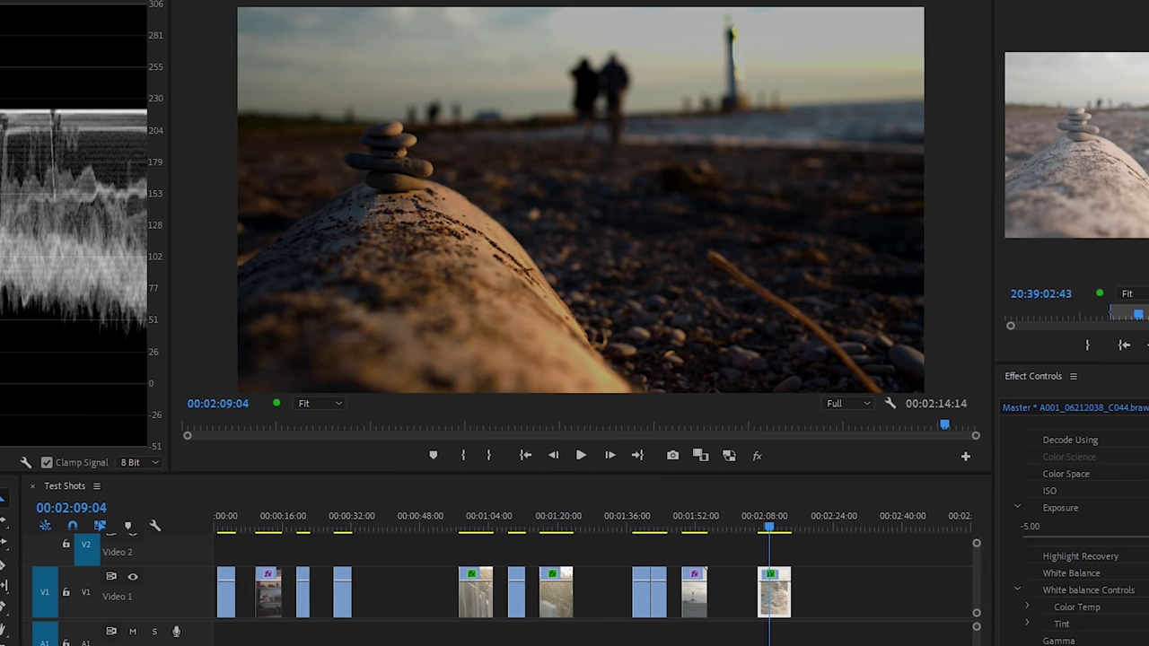
pyautogui.click(1039, 489)
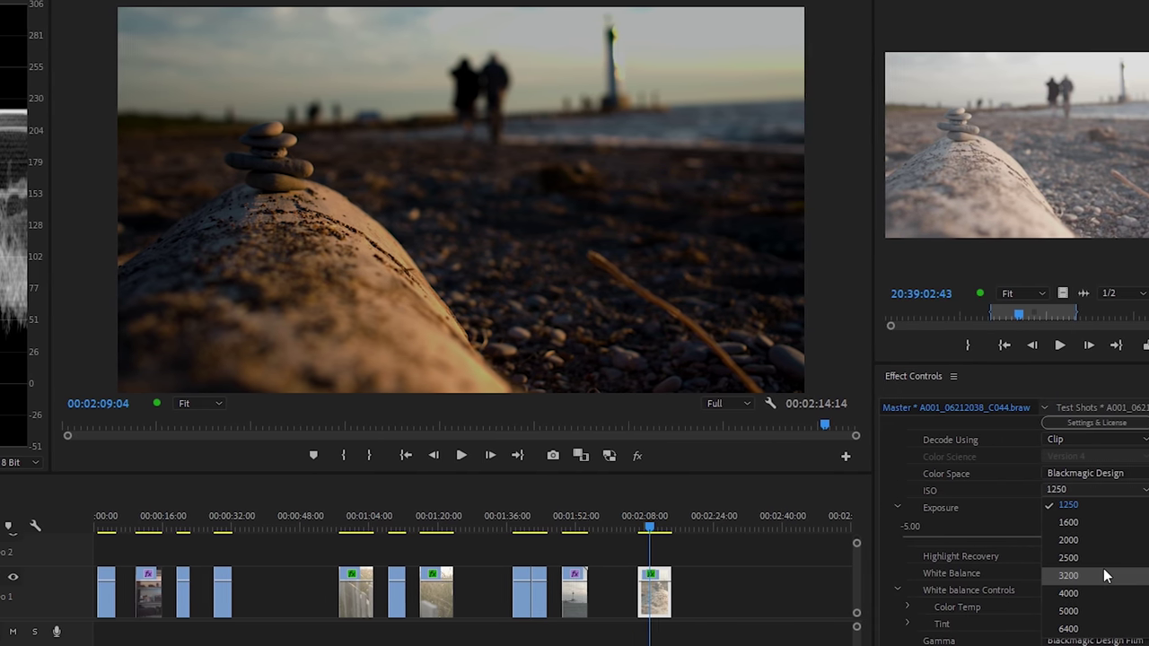
pyautogui.click(1044, 568)
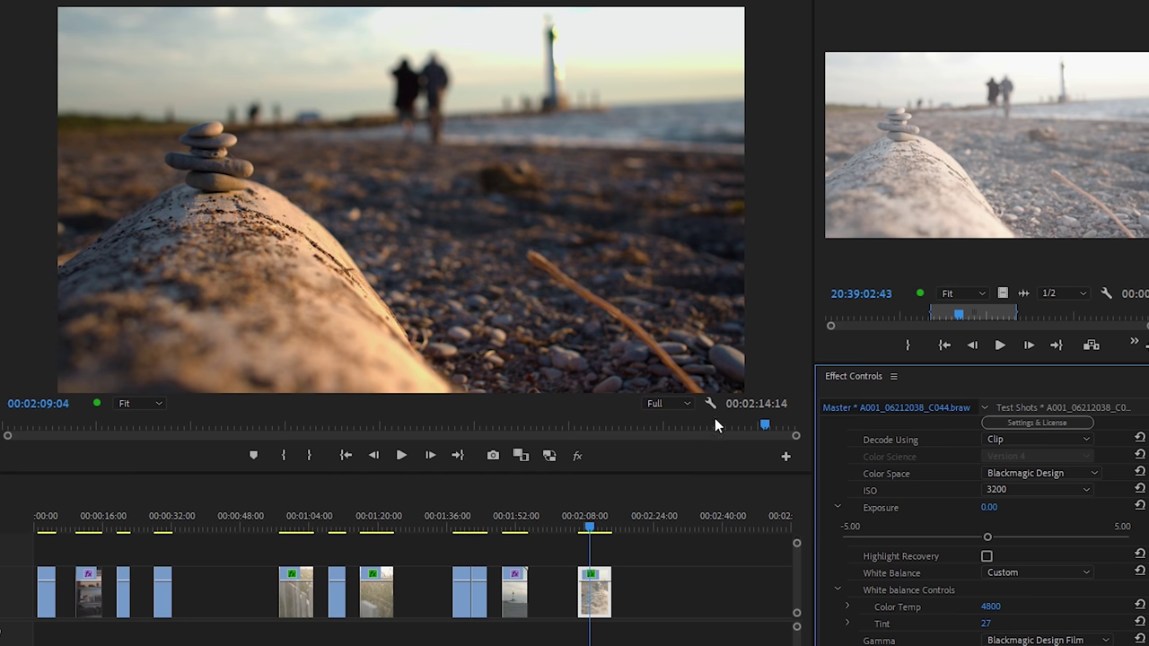
pyautogui.click(987, 557)
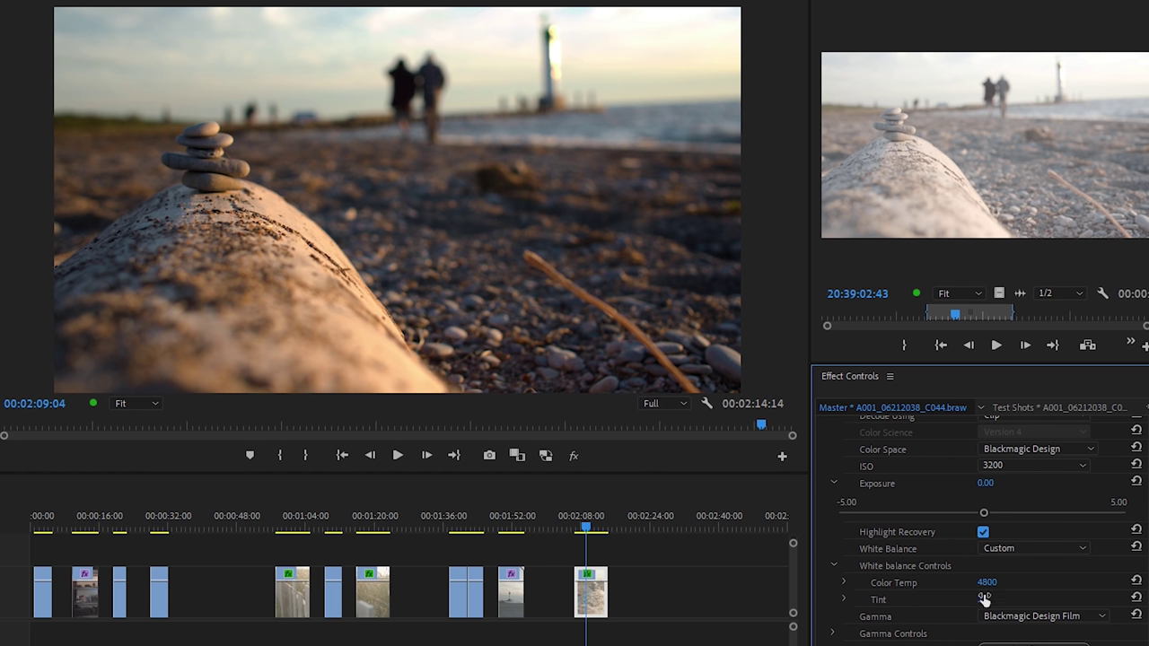
# Set the BRAW white balance colour temperature to 5200, after trying 8000 and about 6000
pyautogui.click(844, 583)
pyautogui.scroll(-1, 894, 614)
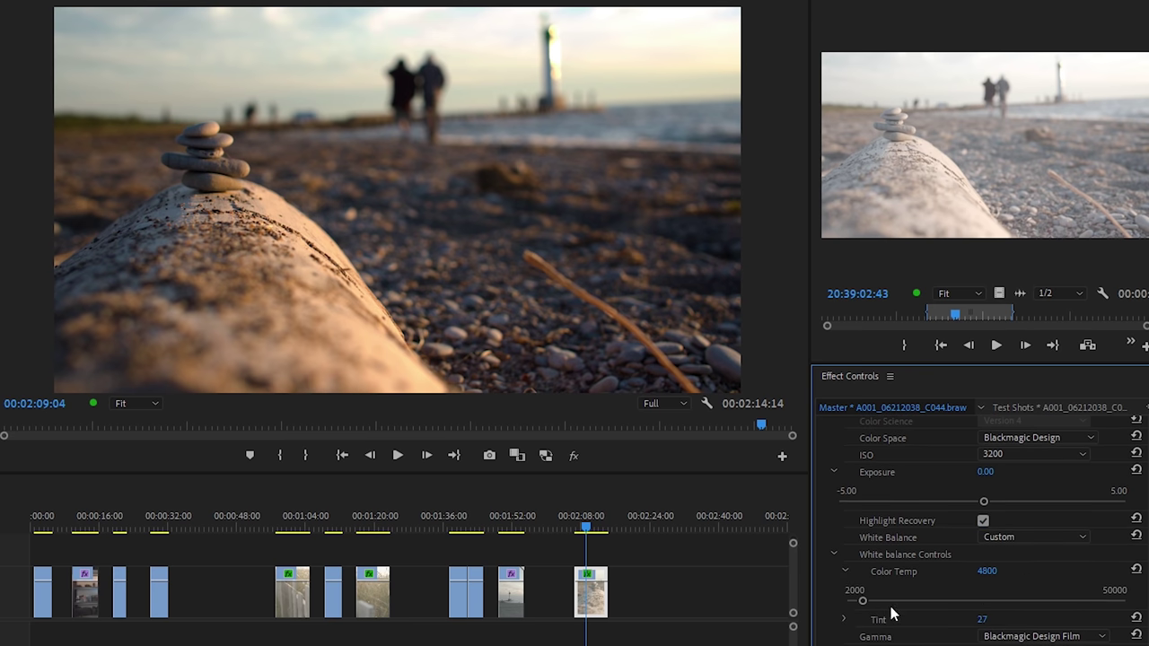
pyautogui.click(987, 571)
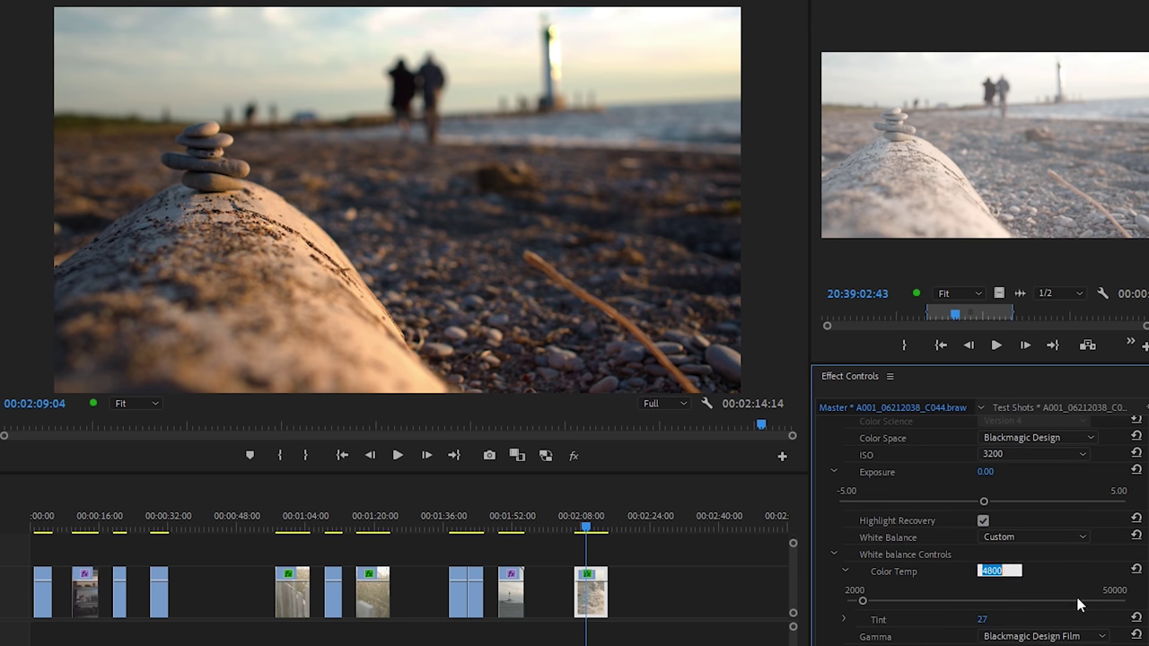
pyautogui.write('800')
pyautogui.press('Return')
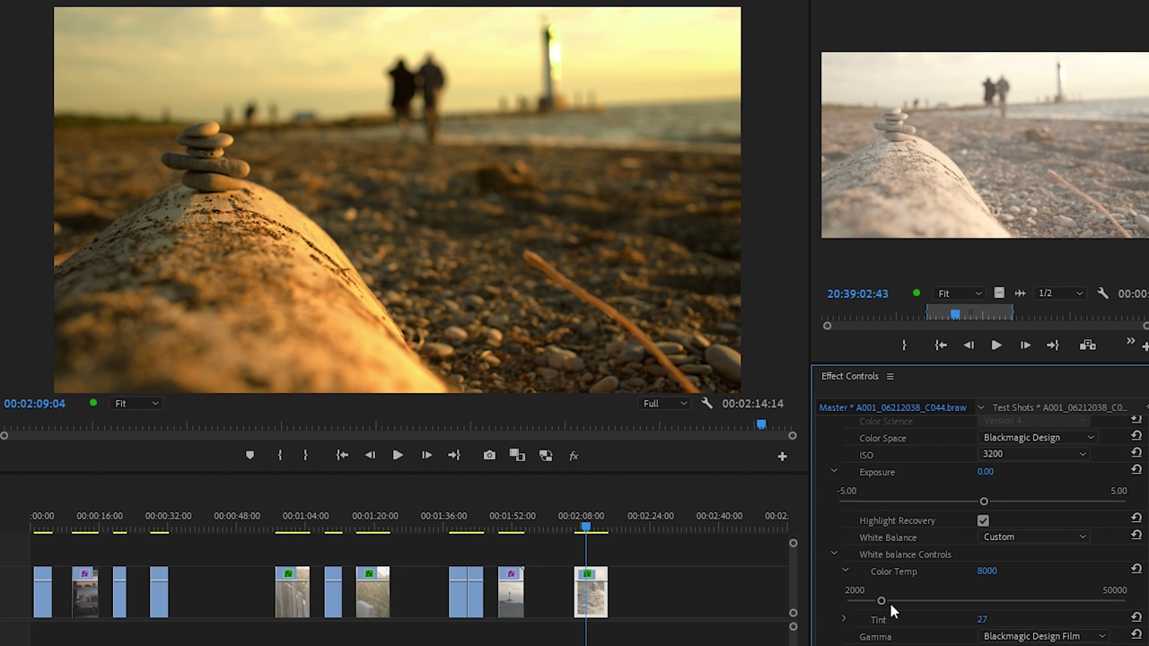
pyautogui.moveTo(882, 603); pyautogui.dragTo(868, 605)
pyautogui.click(998, 569)
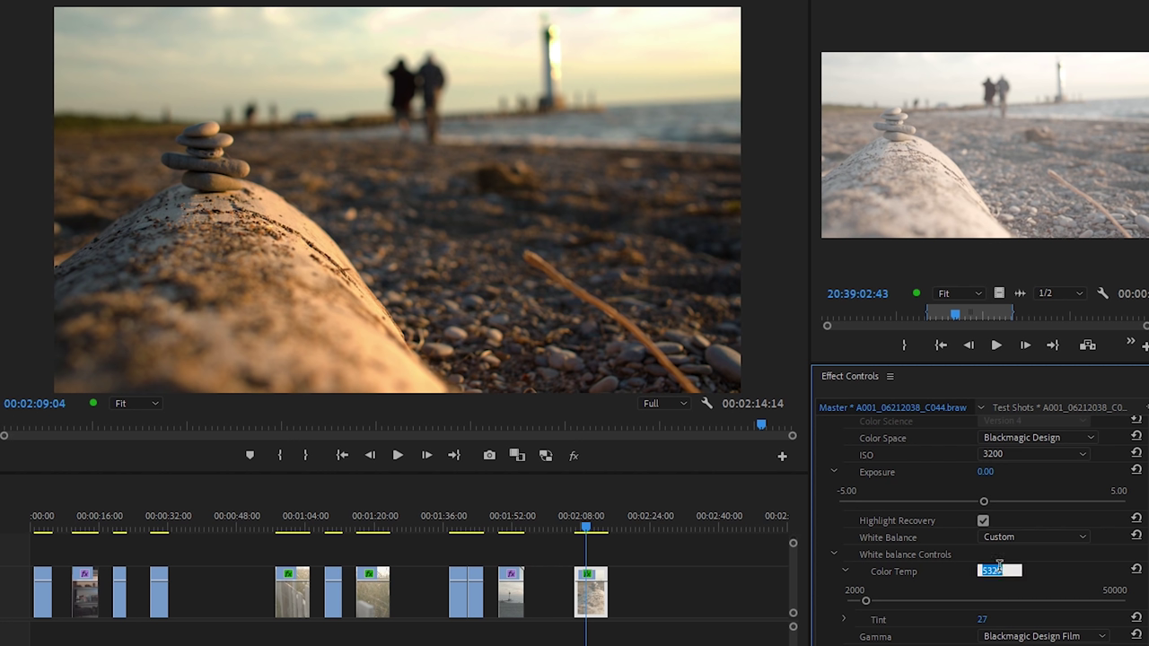
pyautogui.write('5200')
pyautogui.press('Return')
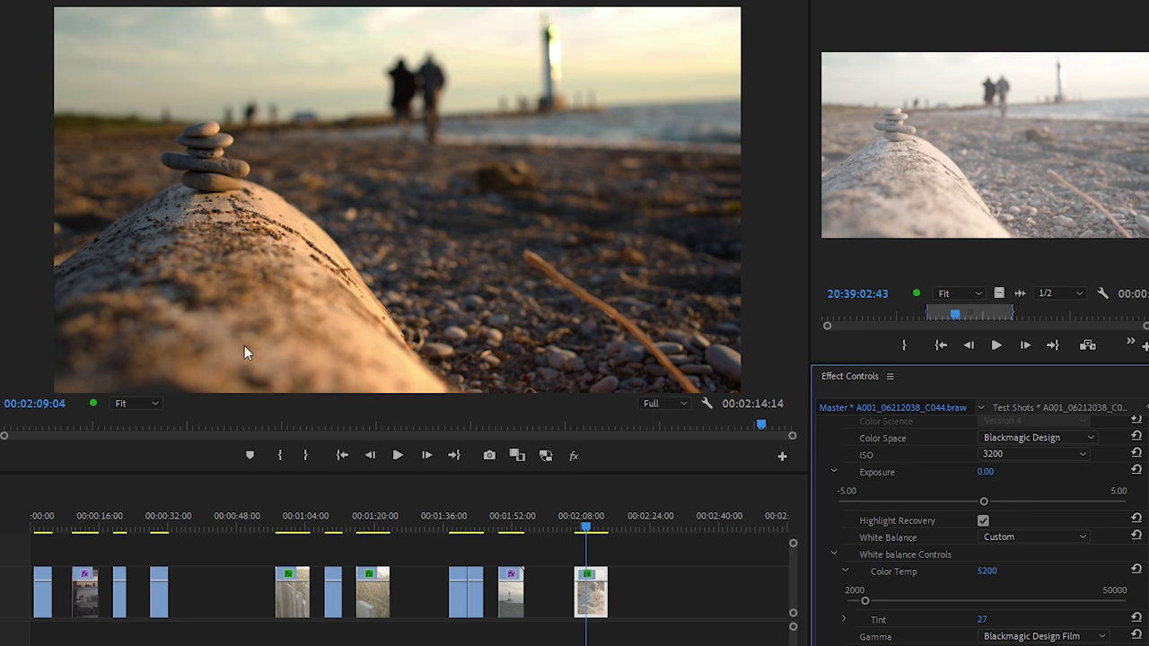
# Set the BRAW tint to 25
pyautogui.click(983, 619)
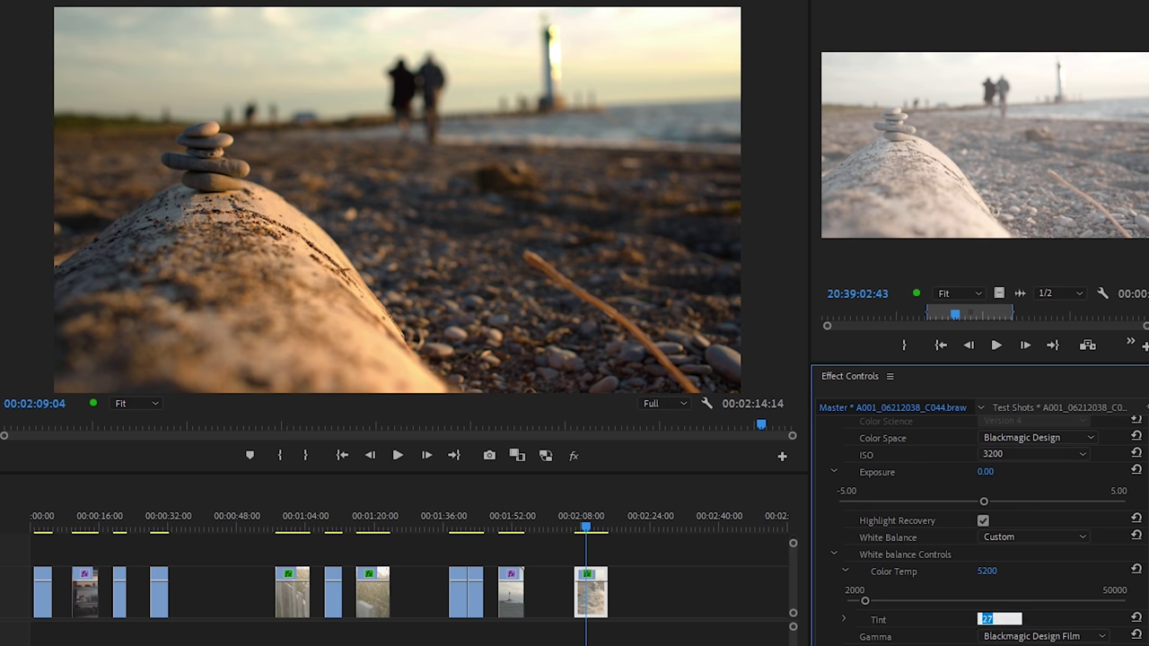
pyautogui.write('20')
pyautogui.press('Return')
pyautogui.click(983, 620)
pyautogui.write('25')
pyautogui.press('Return')
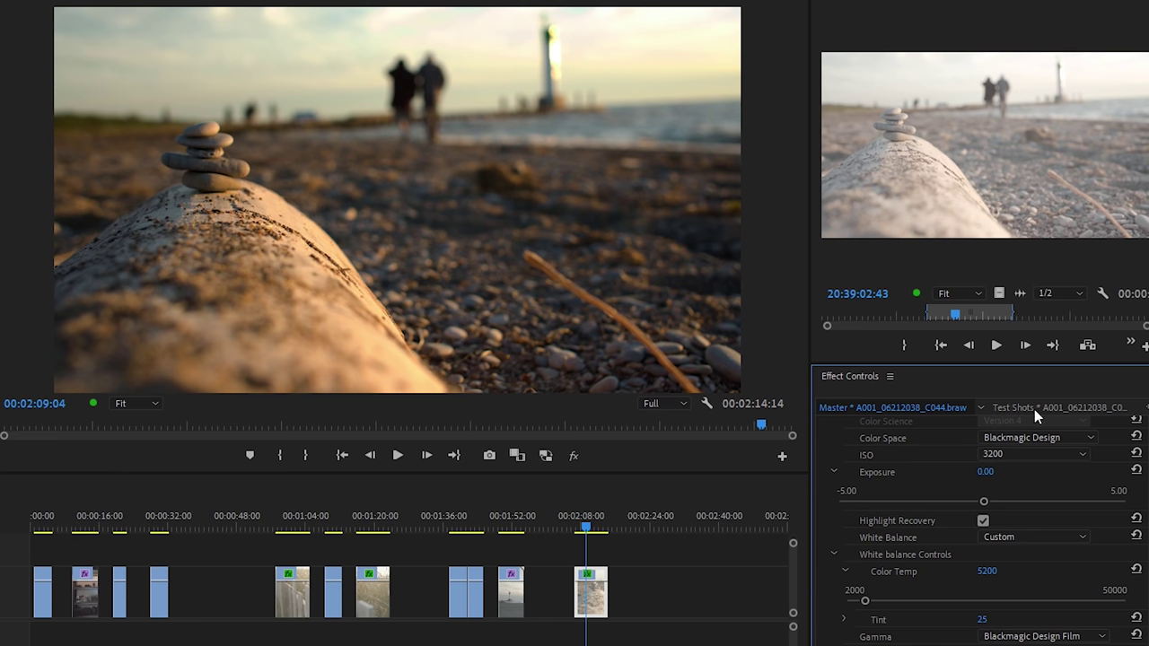
pyautogui.click(1034, 409)
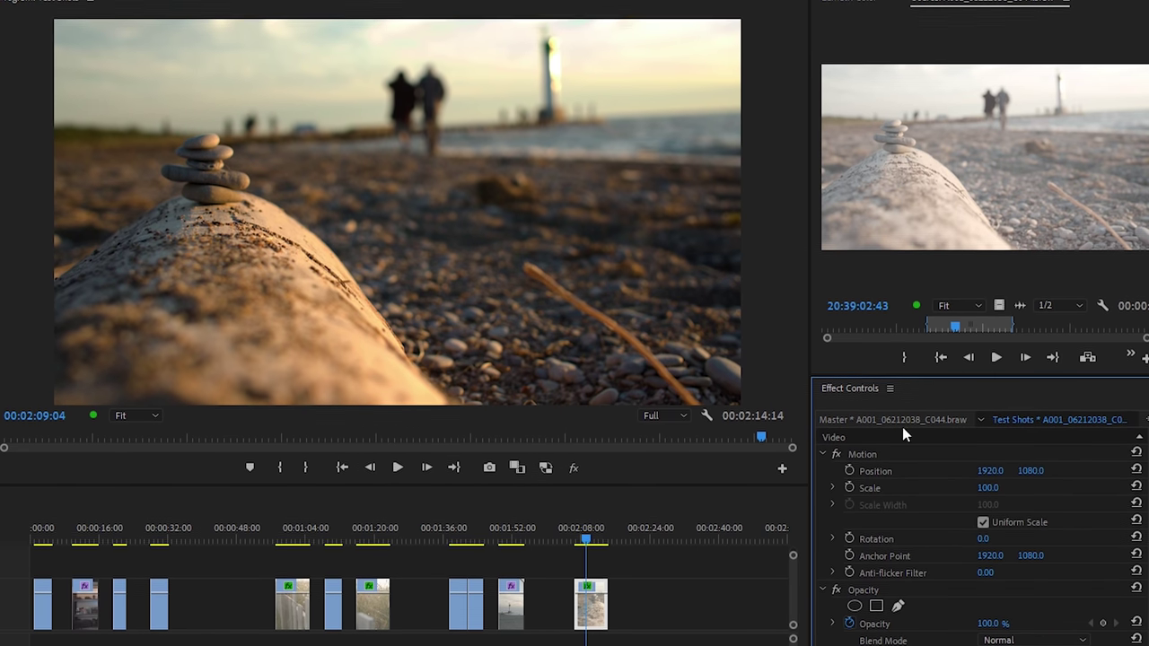
# In Lumetri Color, keep Temperature at 0, raise Contrast to 46.2 and Shadows to 13.6, and set Saturation 93
pyautogui.click(844, 10)
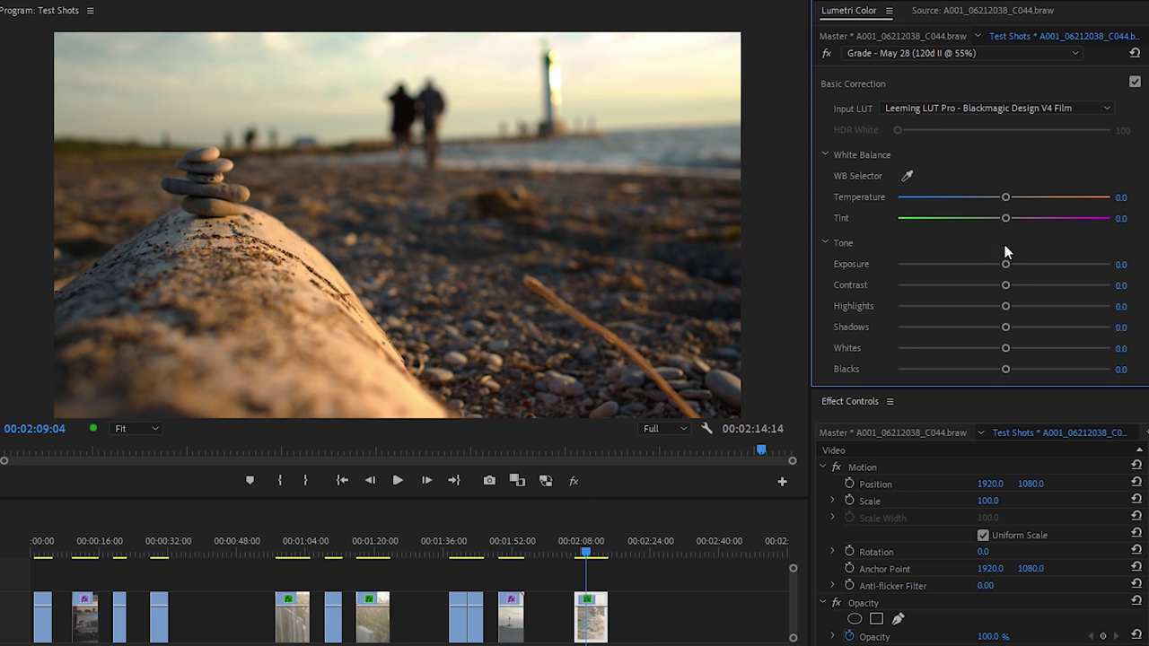
pyautogui.moveTo(1007, 200); pyautogui.dragTo(1069, 200)
pyautogui.doubleClick(1067, 200)
pyautogui.scroll(-2, 979, 225)
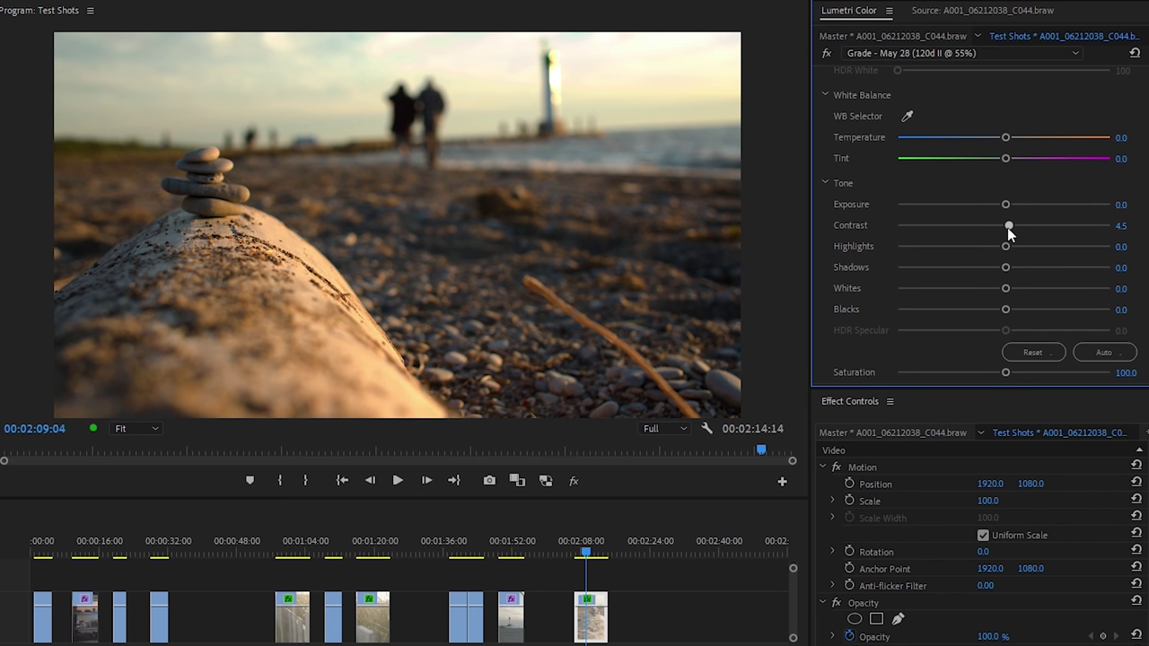
pyautogui.moveTo(1007, 226); pyautogui.dragTo(1062, 229)
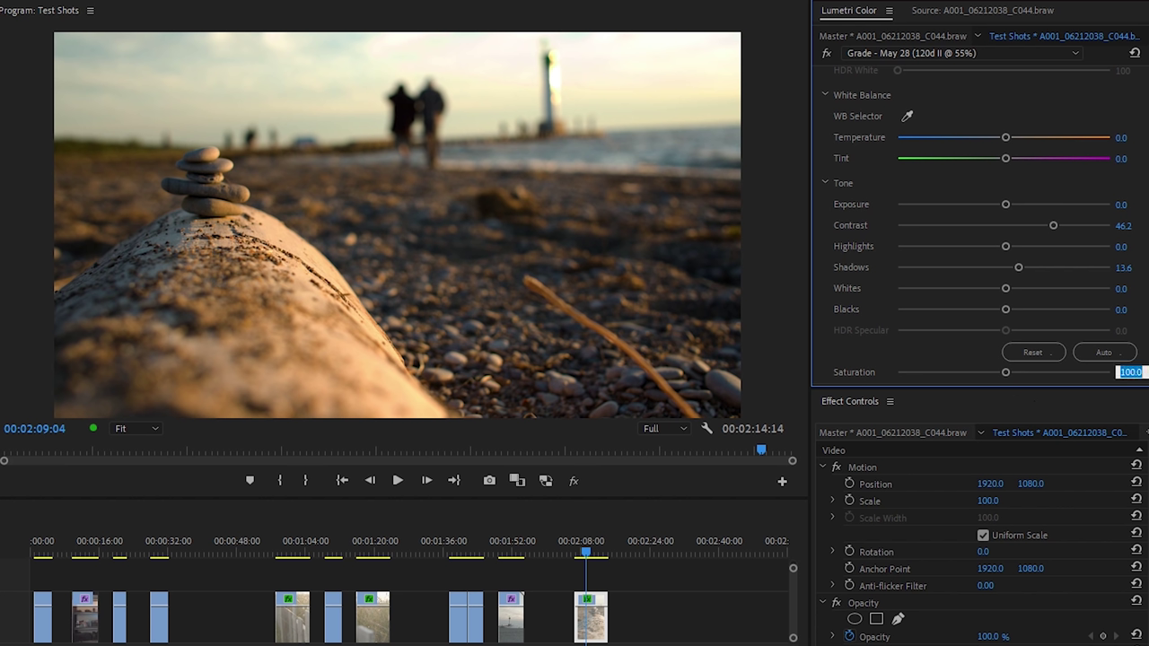
pyautogui.write('3')
pyautogui.press('Return')
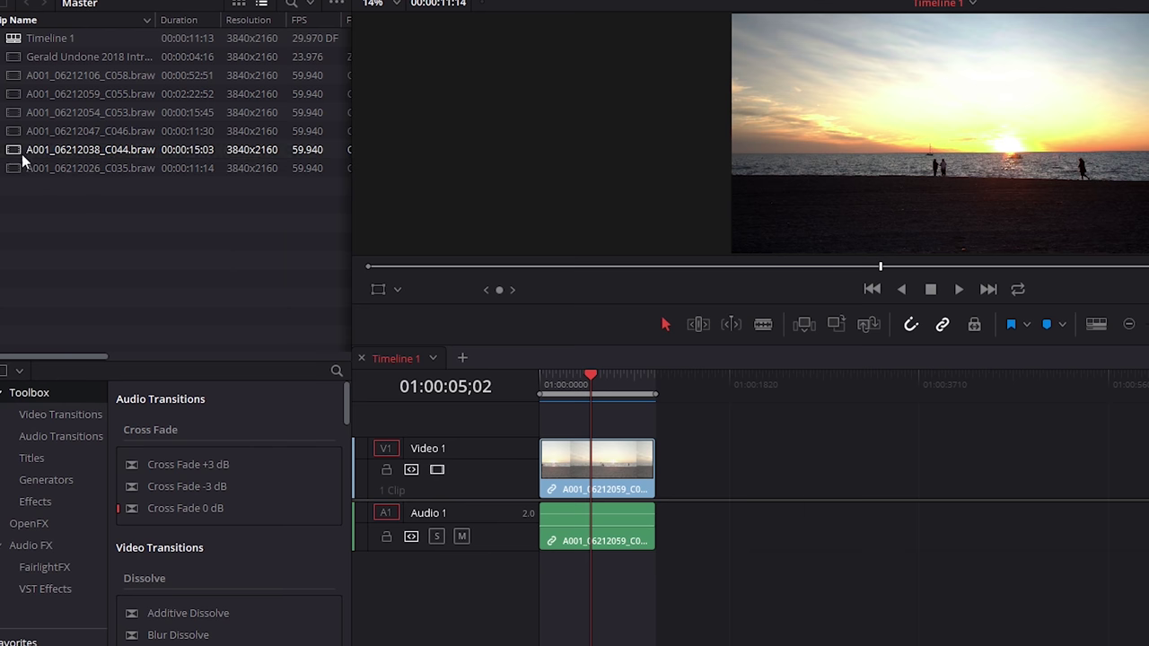
# Place A001_06212038_C044.braw on Timeline 1 after the sunset clip and select it
pyautogui.moveTo(22, 153); pyautogui.dragTo(754, 483)
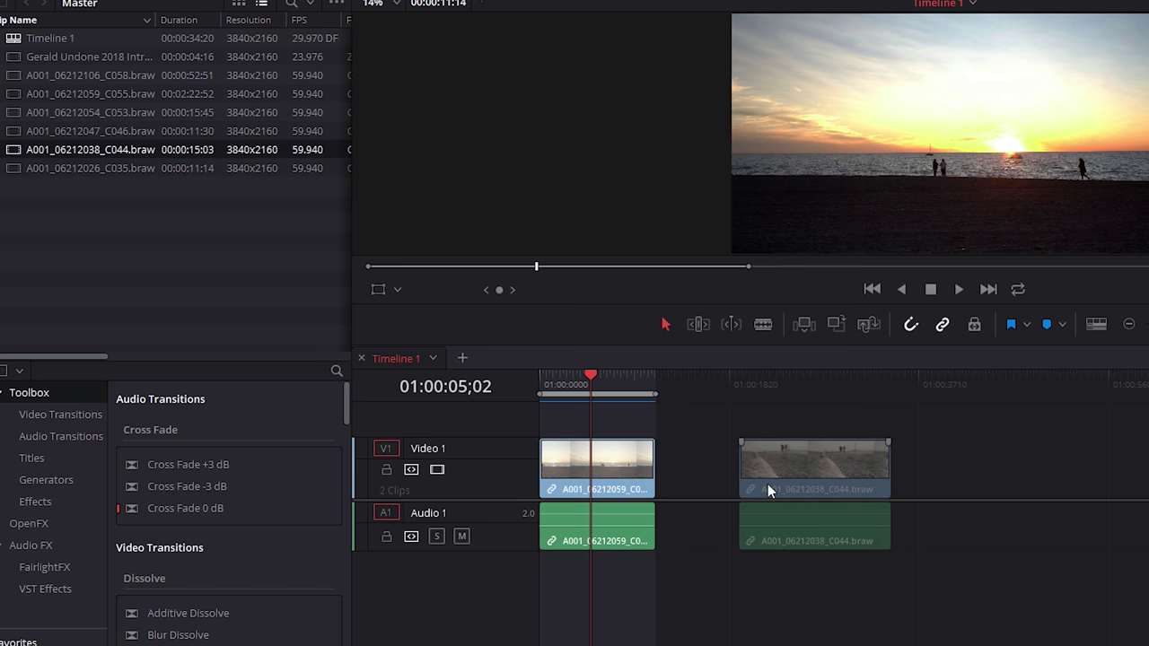
pyautogui.moveTo(779, 385)
pyautogui.mouseDown()
pyautogui.moveTo(843, 384)
pyautogui.moveTo(796, 378)
pyautogui.mouseUp()
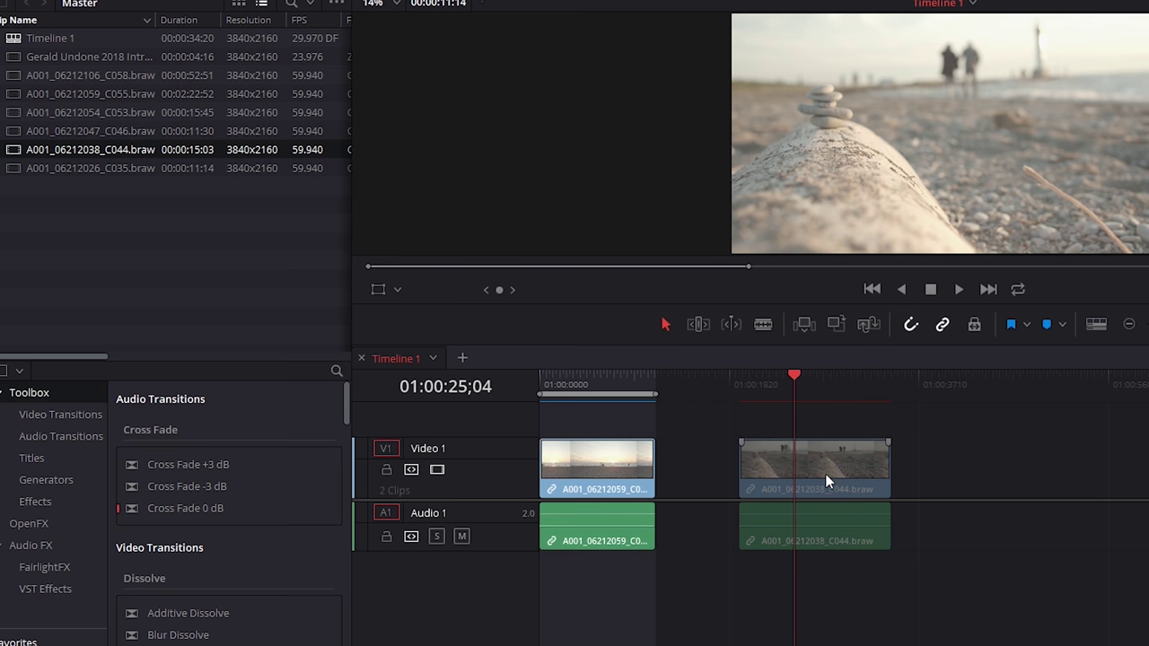
pyautogui.click(826, 474)
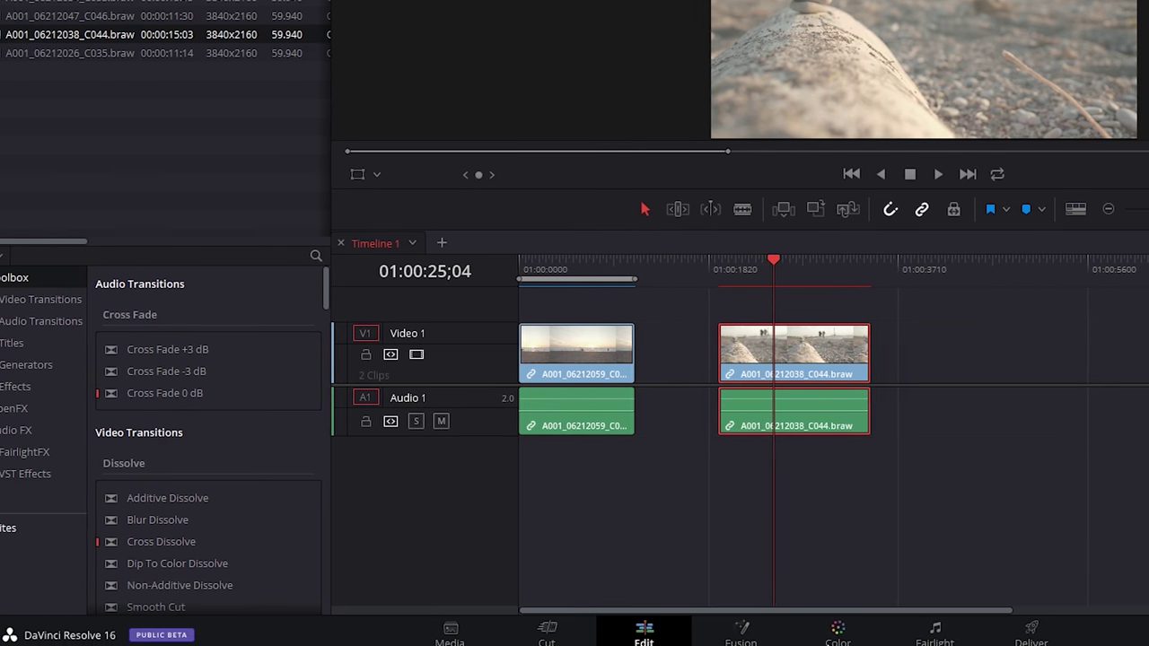
# On the Color page, decode C044 with Clip raw settings at 5200/tint 25 and apply the Leeming LUT Pro V4 Film
pyautogui.click(838, 633)
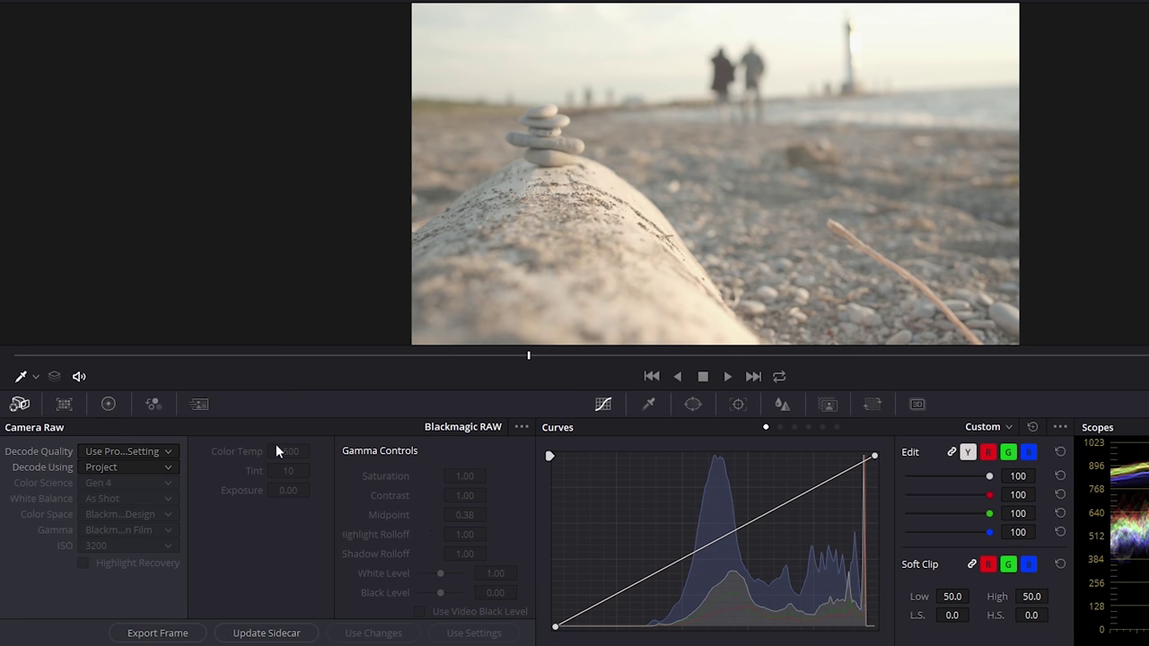
pyautogui.click(163, 476)
pyautogui.click(142, 542)
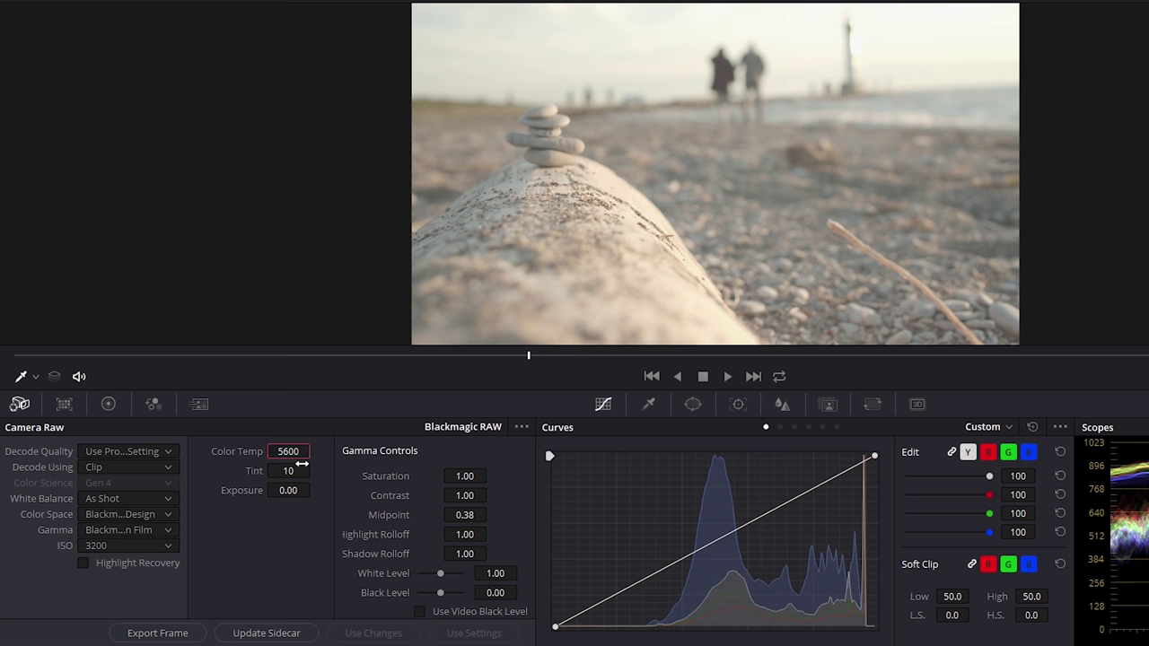
pyautogui.write('5200')
pyautogui.press('Return')
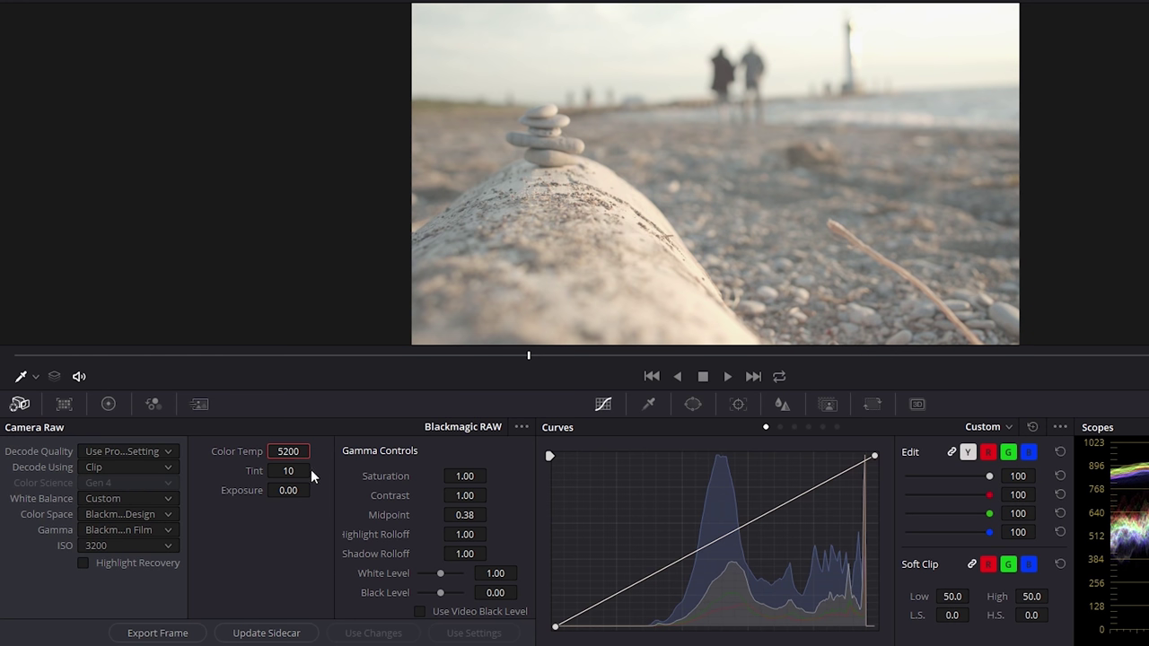
pyautogui.write('25')
pyautogui.press('Return')
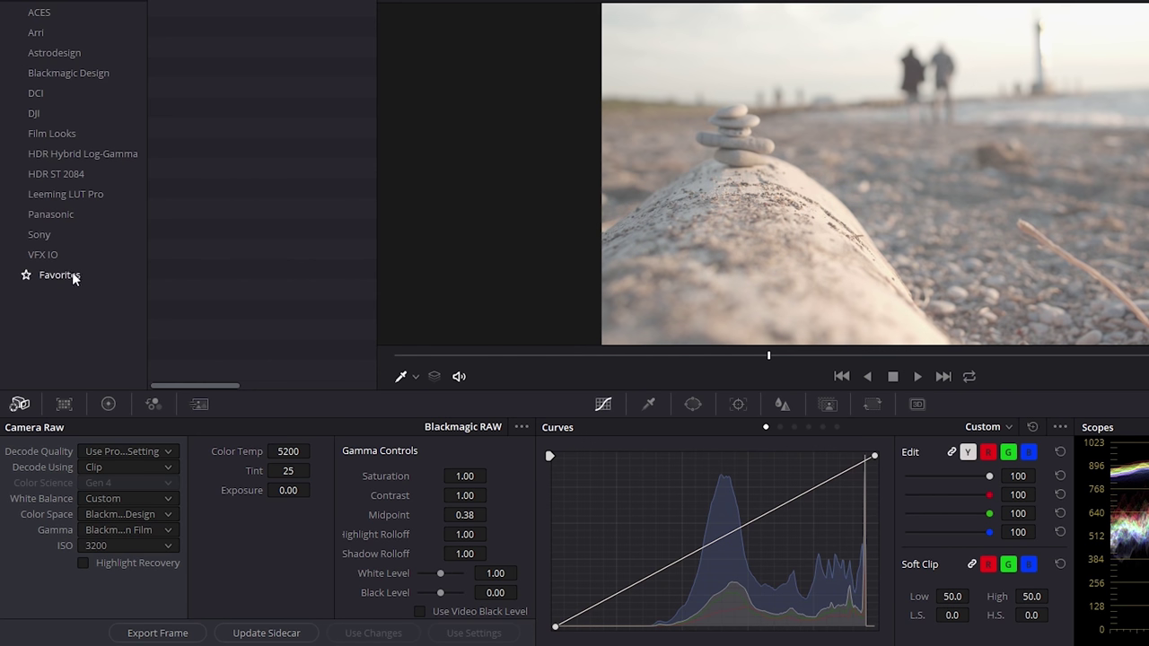
pyautogui.click(75, 276)
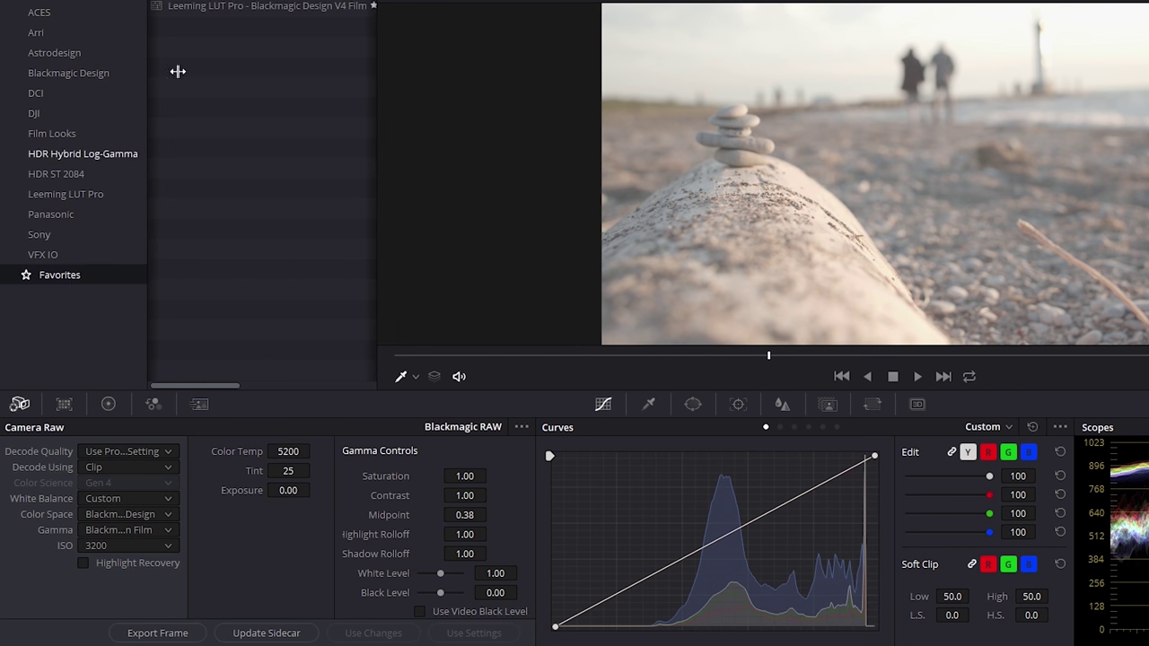
pyautogui.doubleClick(223, 10)
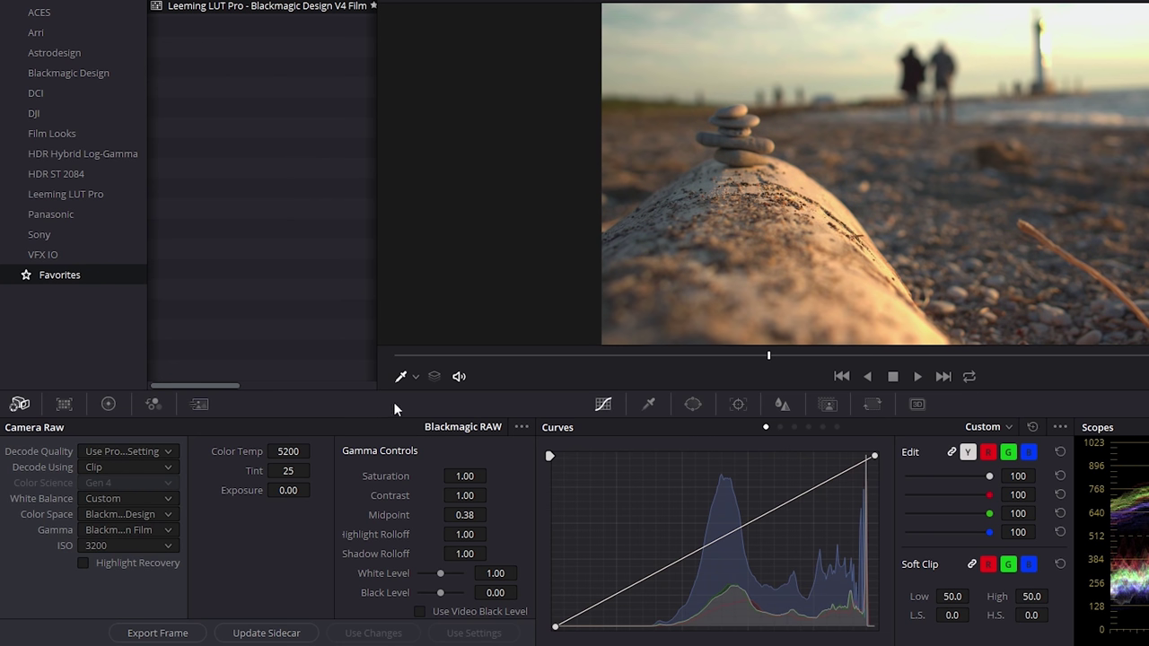
# Build an S-shaped custom curve with the black point pulled in, then enable Camera Raw Highlight Recovery
pyautogui.click(108, 405)
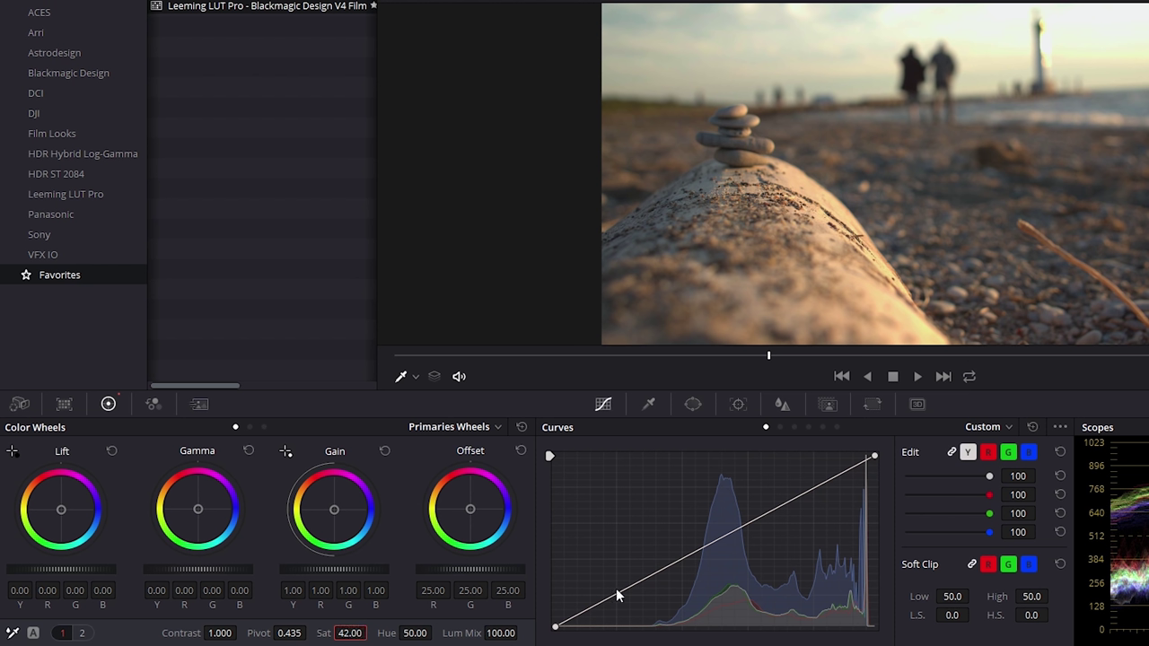
pyautogui.moveTo(556, 627); pyautogui.dragTo(621, 643)
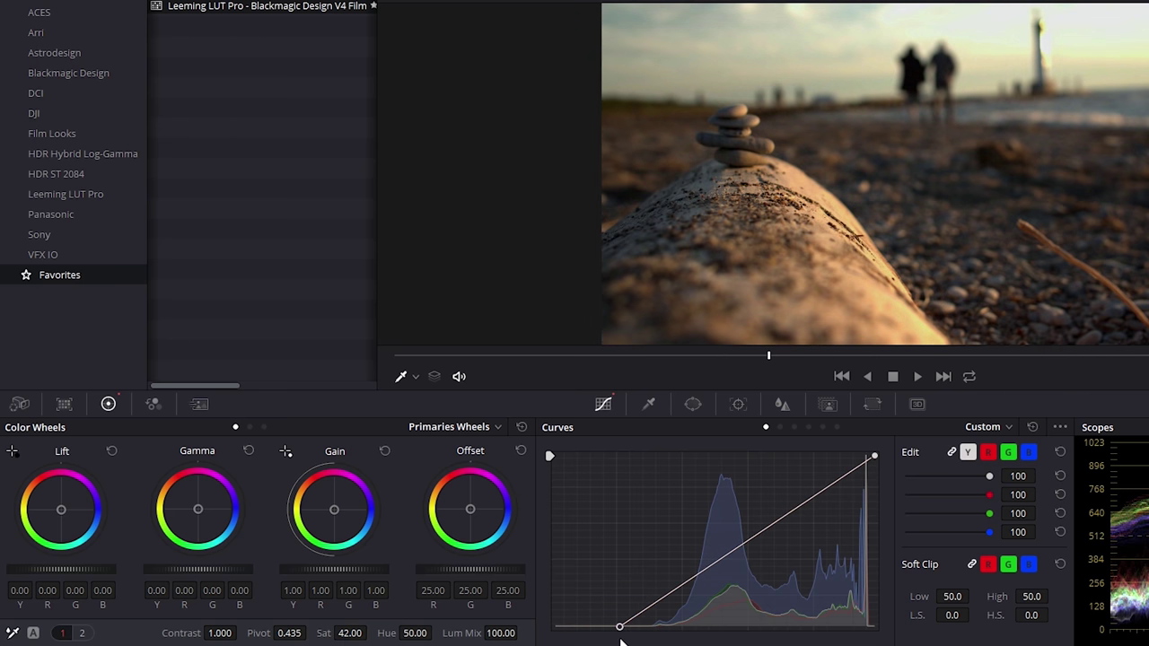
pyautogui.click(753, 541)
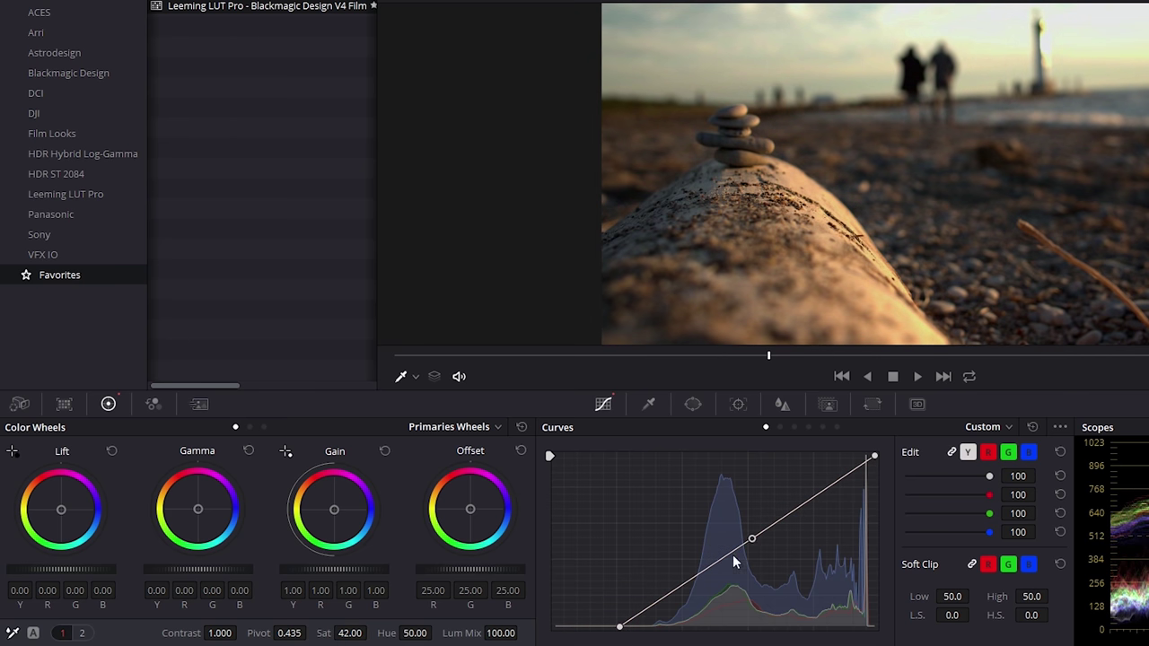
pyautogui.click(698, 576)
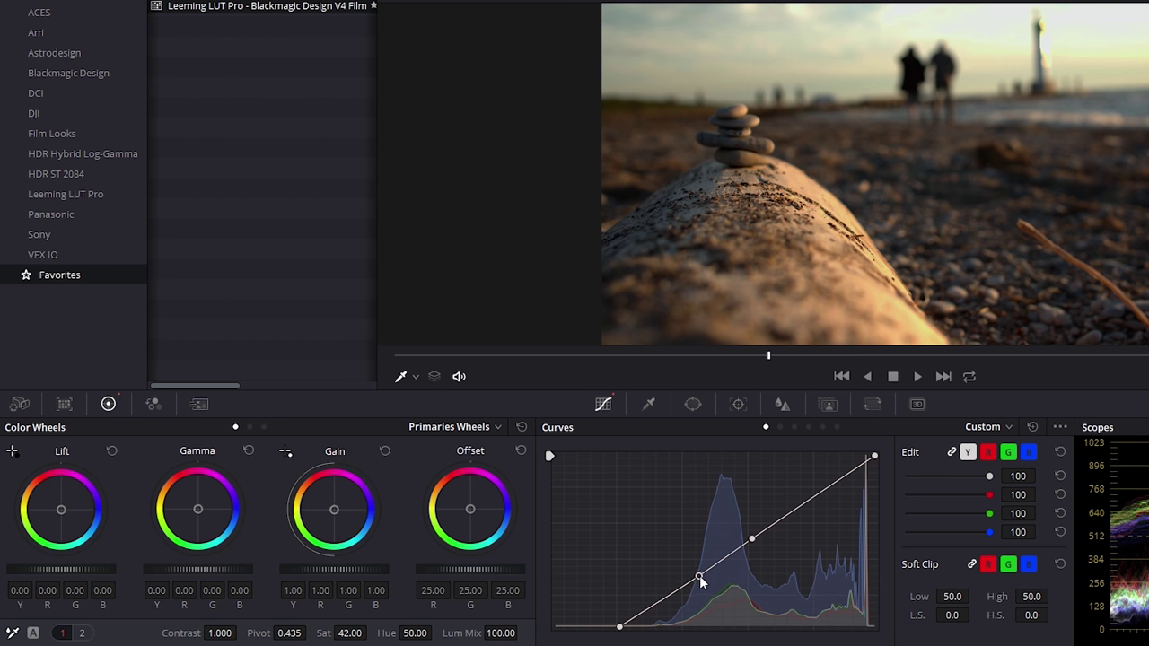
pyautogui.moveTo(700, 577); pyautogui.dragTo(701, 578)
pyautogui.moveTo(812, 503); pyautogui.dragTo(815, 498)
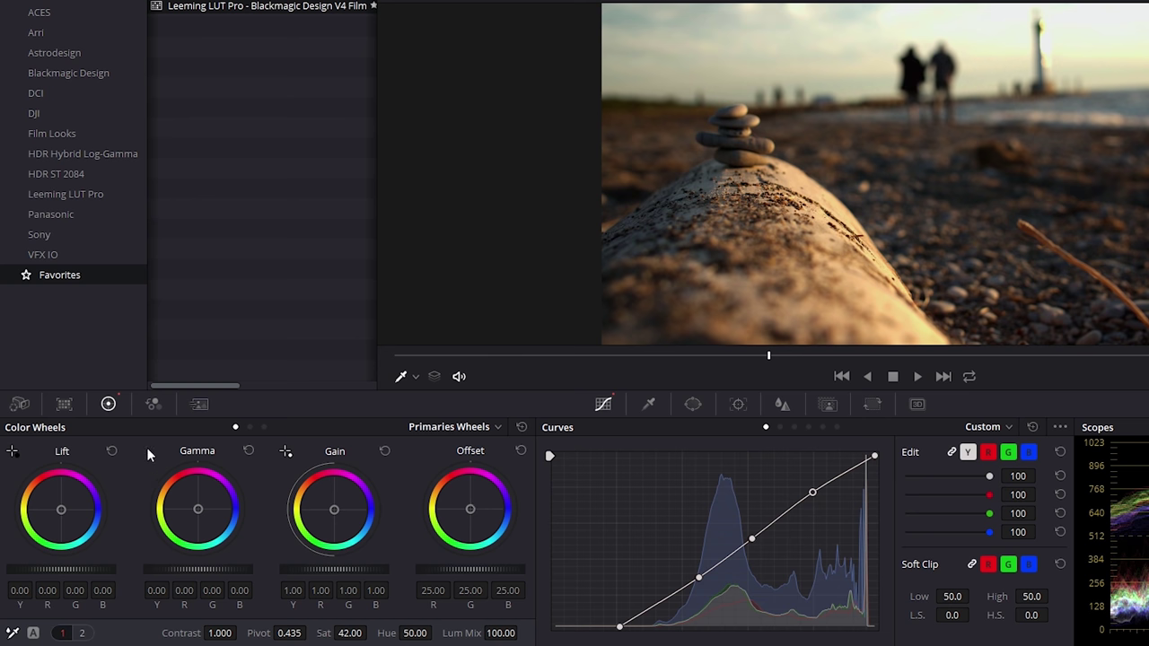
pyautogui.click(19, 405)
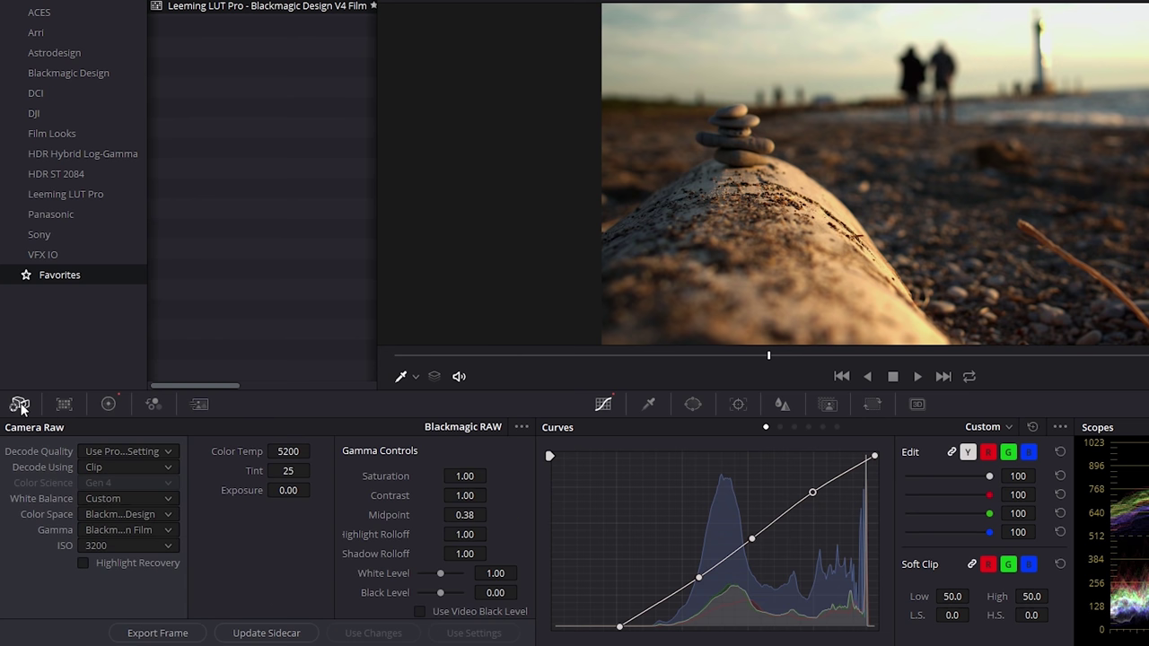
pyautogui.click(84, 564)
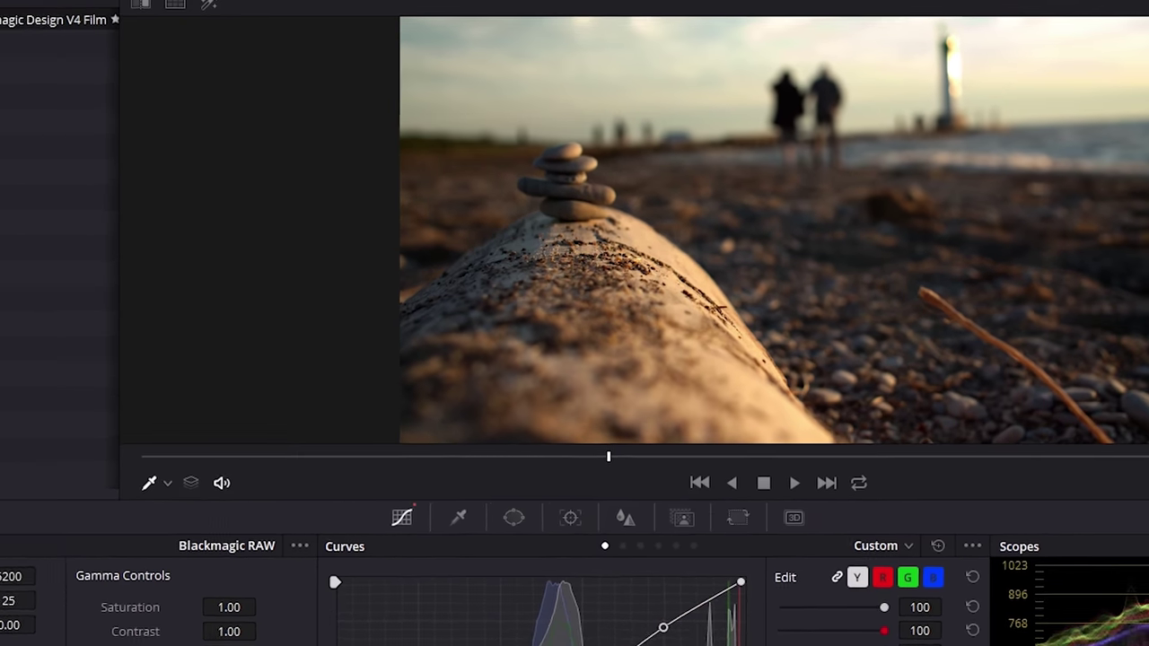